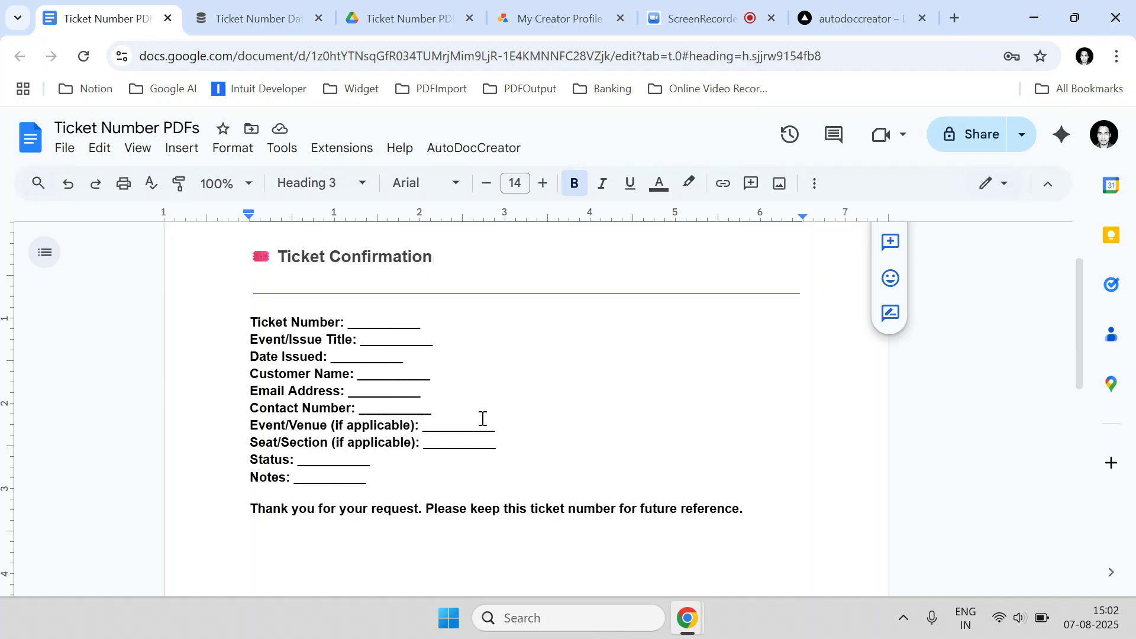
Examine the Ticket Confirmation template's heading and blank fields, including the Ticket Number placeholder.
scroll(482, 378, up, 2)
scroll(482, 380, down, 4)
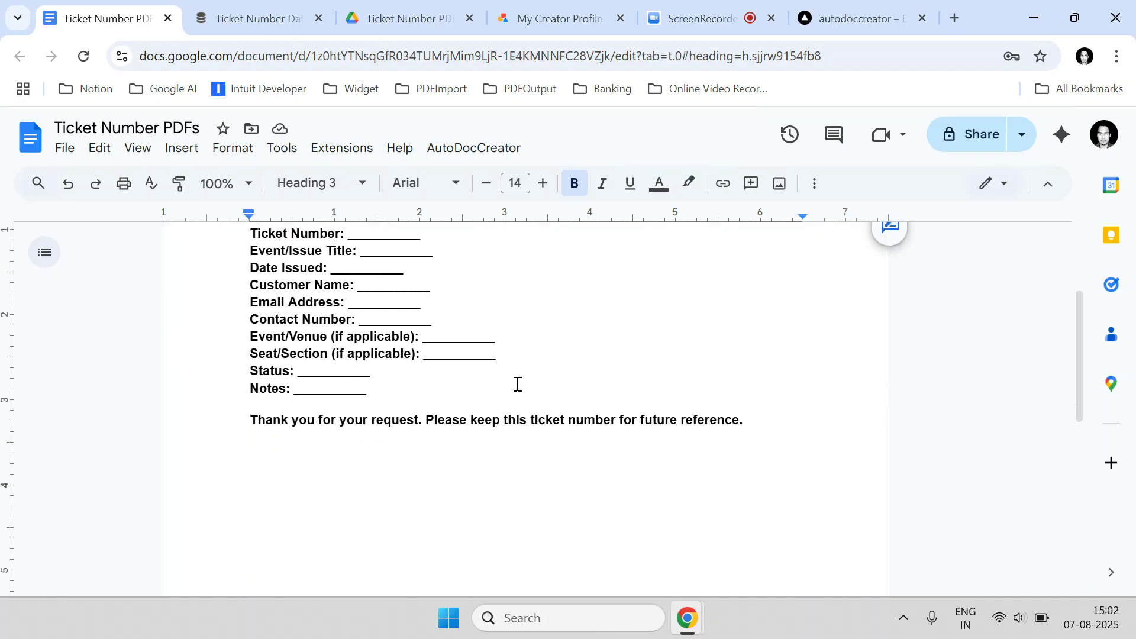
scroll(517, 385, up, 3)
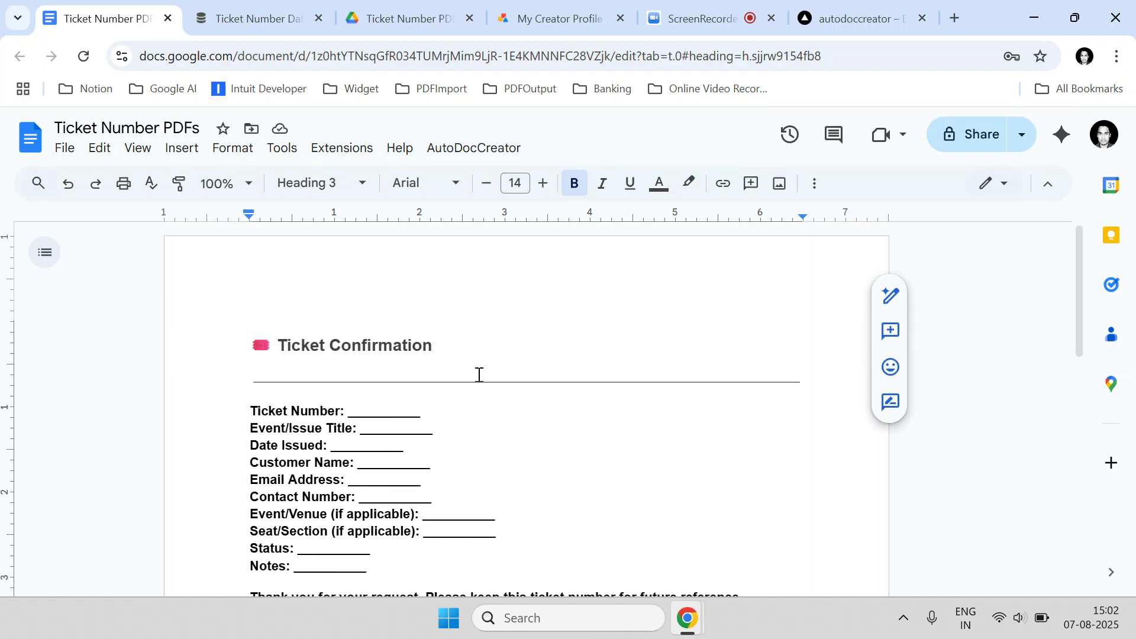
scroll(477, 372, down, 3)
scroll(474, 372, up, 2)
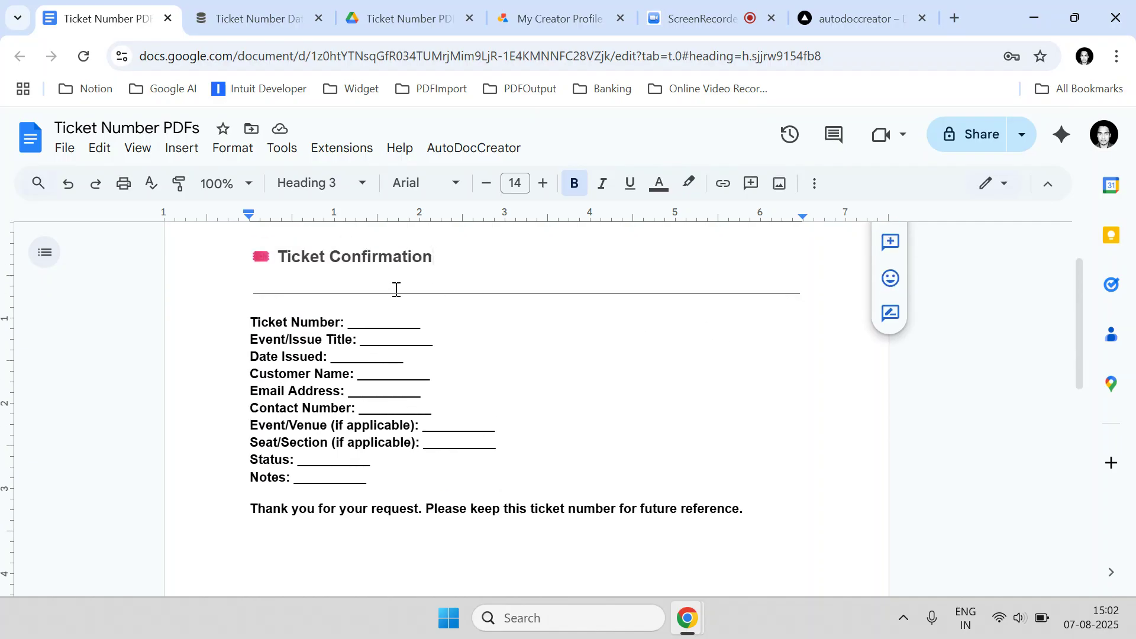
drag(277, 257, 434, 255)
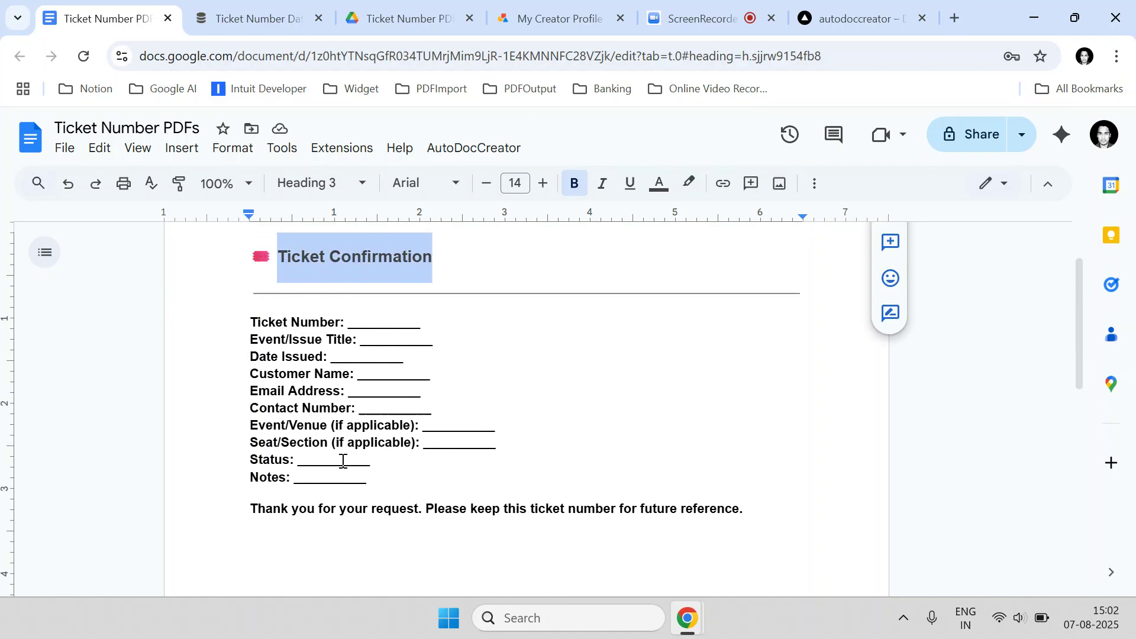
drag(421, 325, 347, 323)
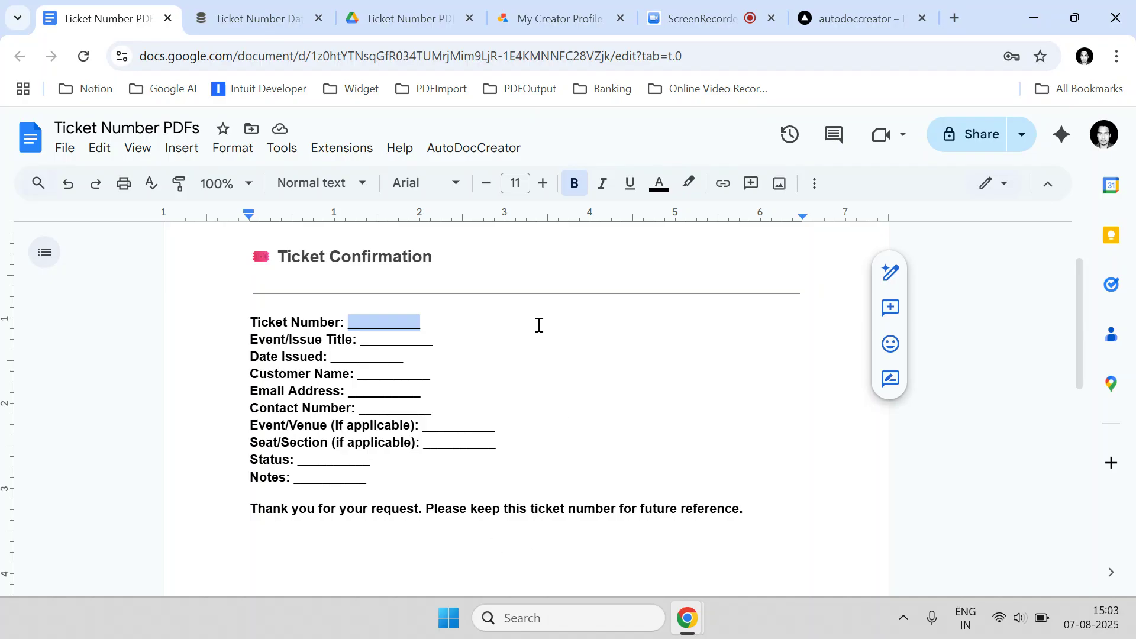
Switch to the Notion Ticket Number Database and select records TCKT-1001, TCKT-1002 and TCKT-1003.
click(254, 18)
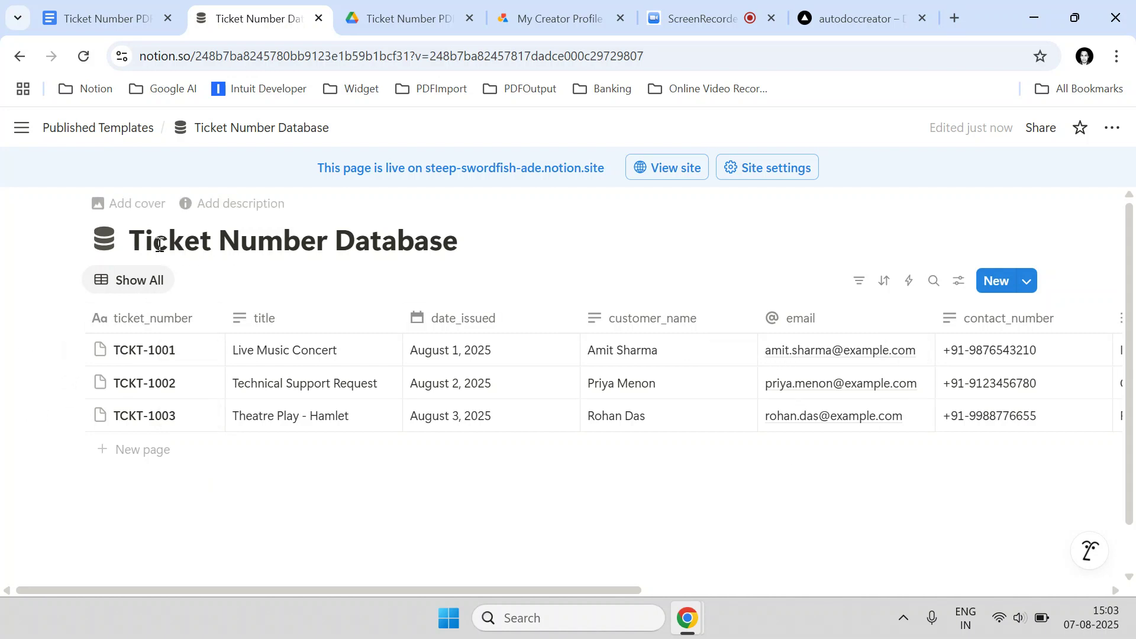
drag(133, 238, 473, 249)
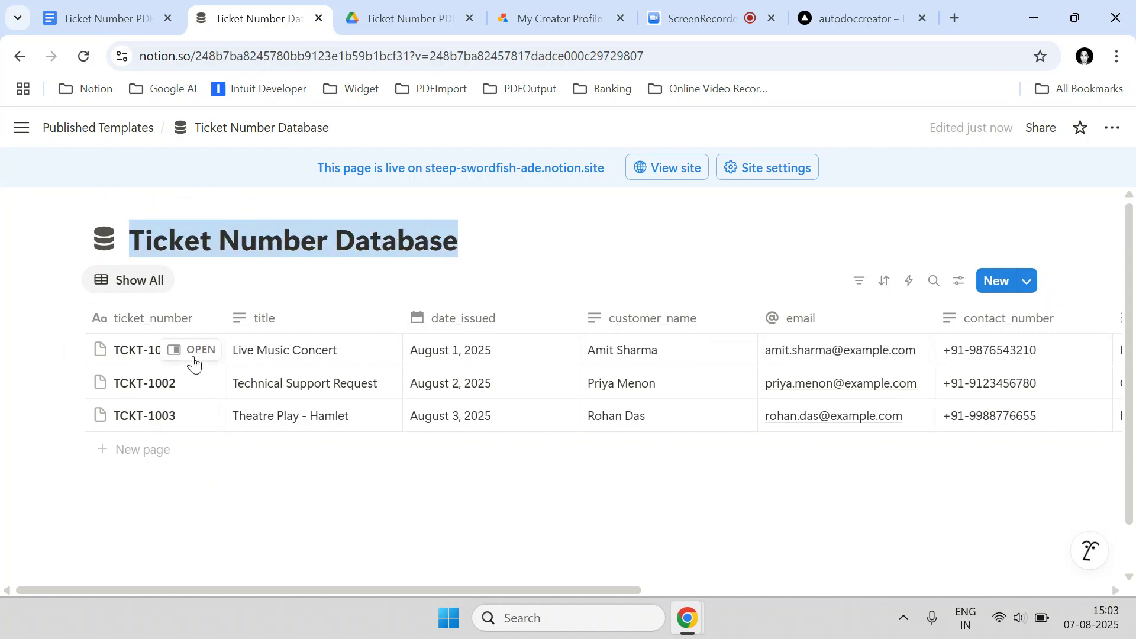
click(70, 350)
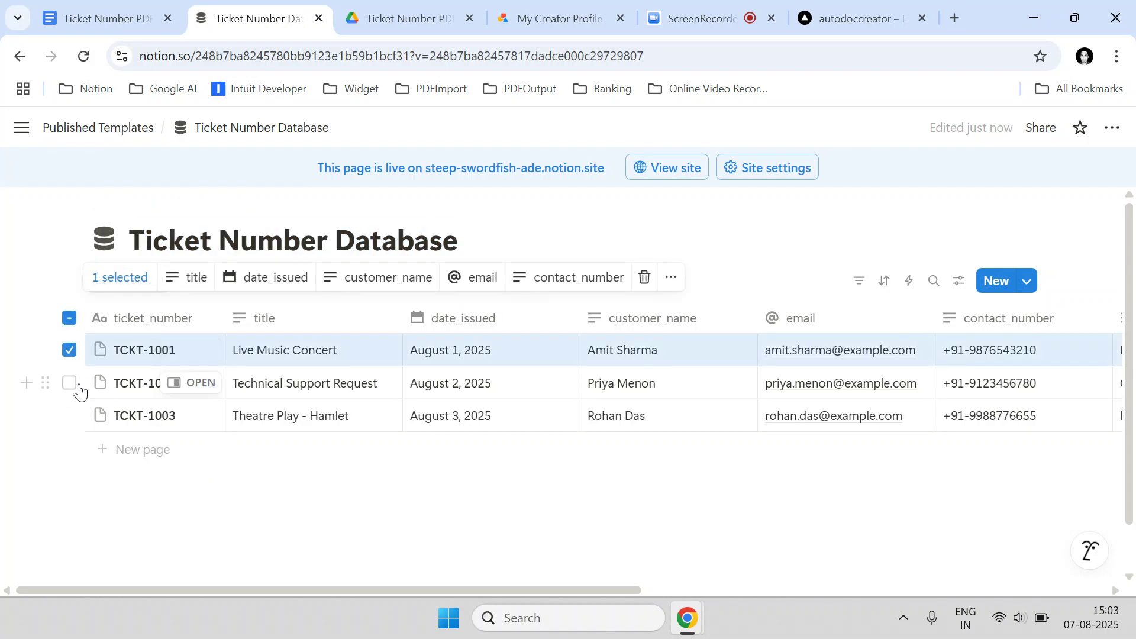
click(69, 382)
click(69, 416)
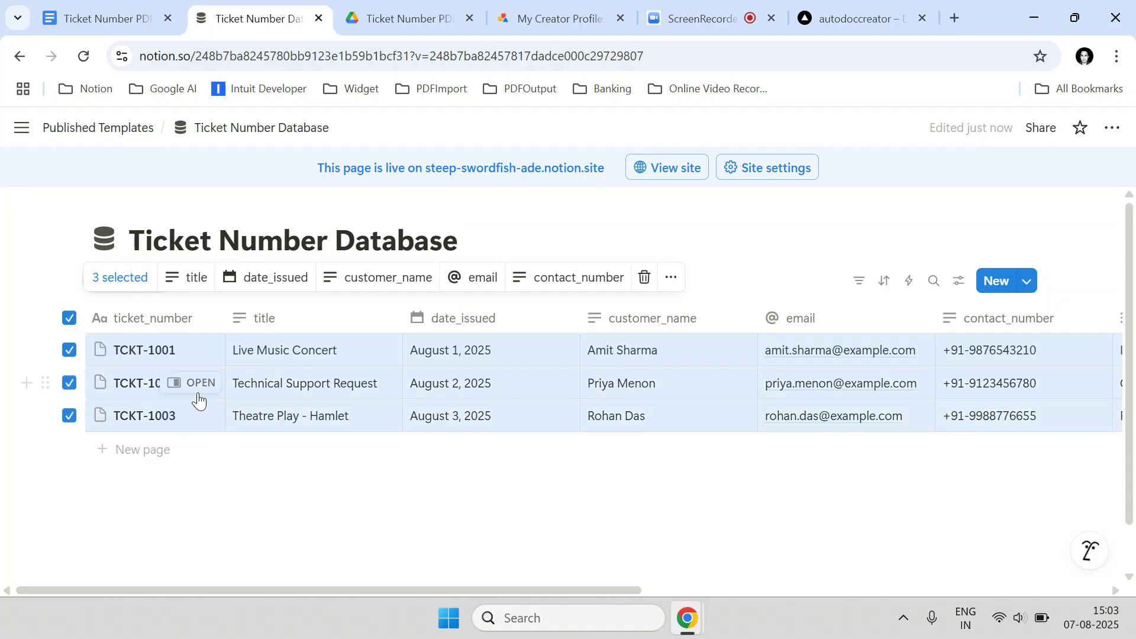
Return to the Ticket Number PDFs document and look over the AutoDocCreator commands.
click(129, 30)
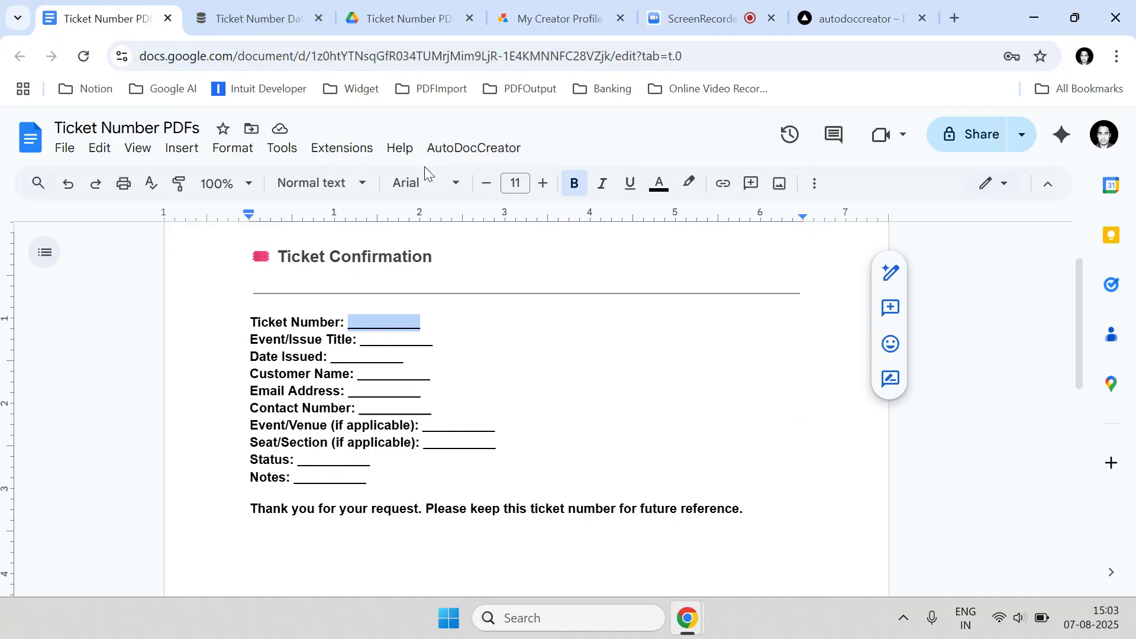
click(492, 158)
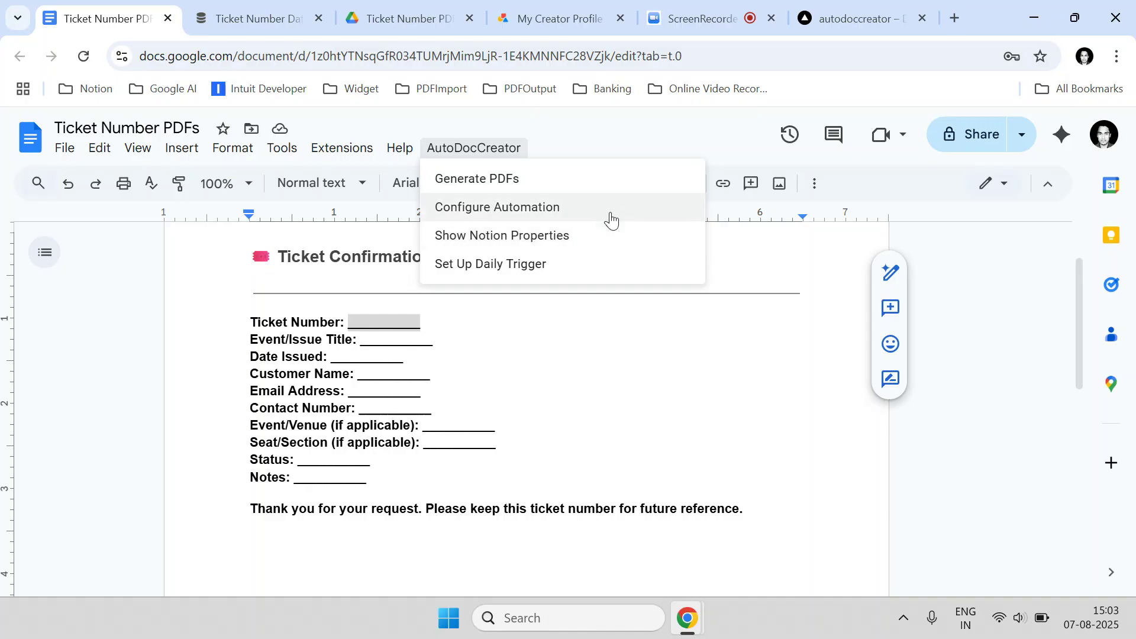
click(528, 180)
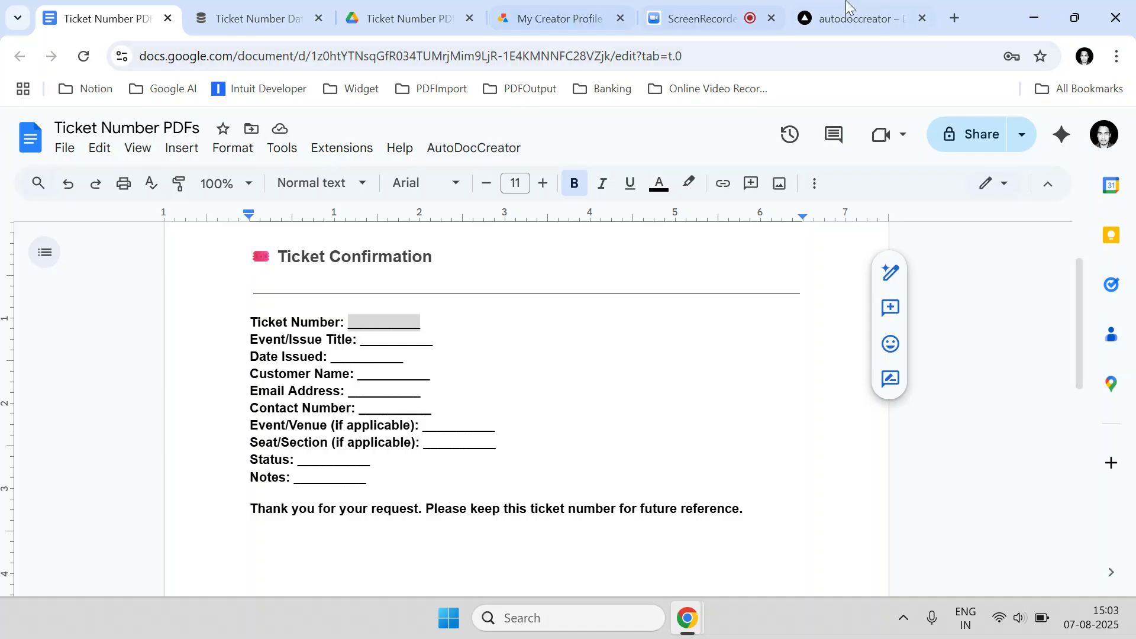
Open autodoccreator.com in a new browser tab in place of the autodoccreator Vercel tab, and look over its home page.
click(955, 20)
text(aut)
key(Return)
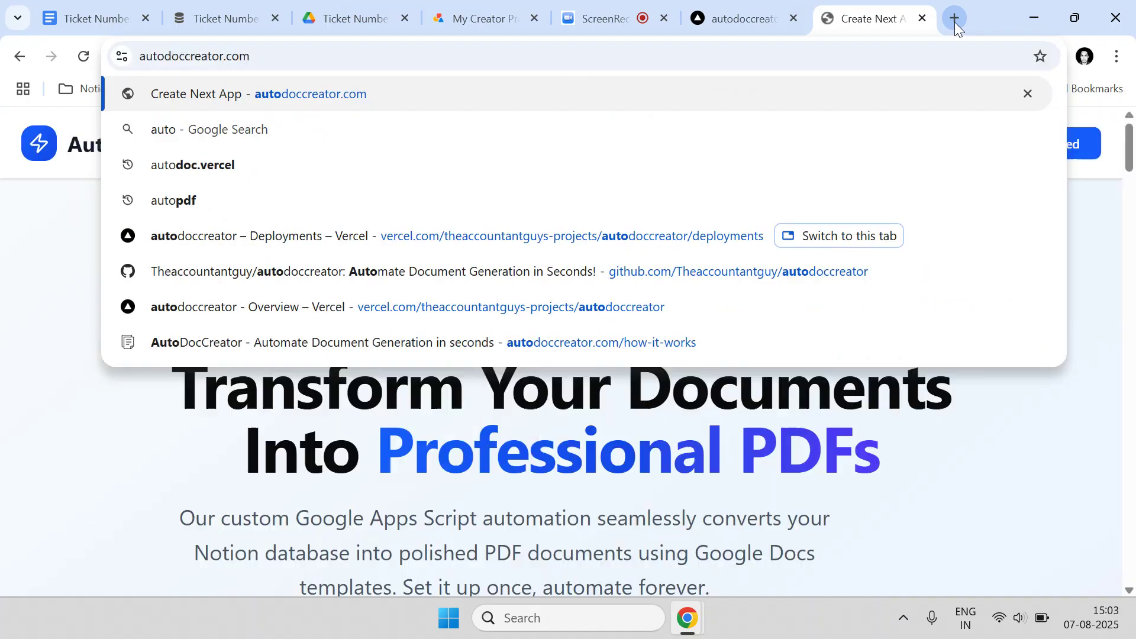
click(793, 19)
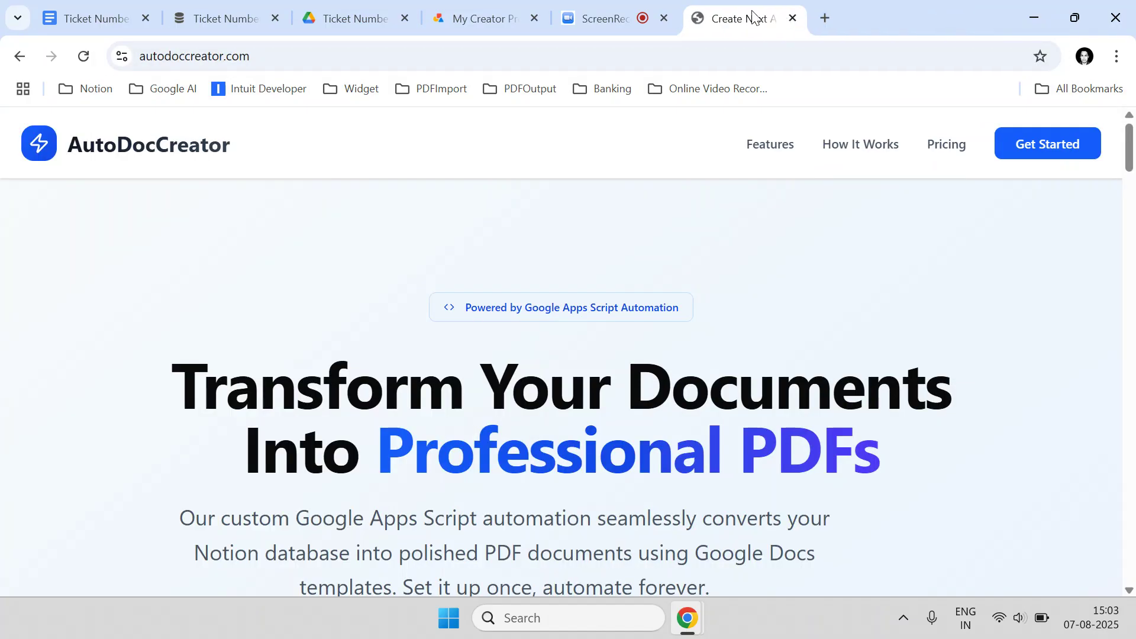
drag(753, 18, 552, 41)
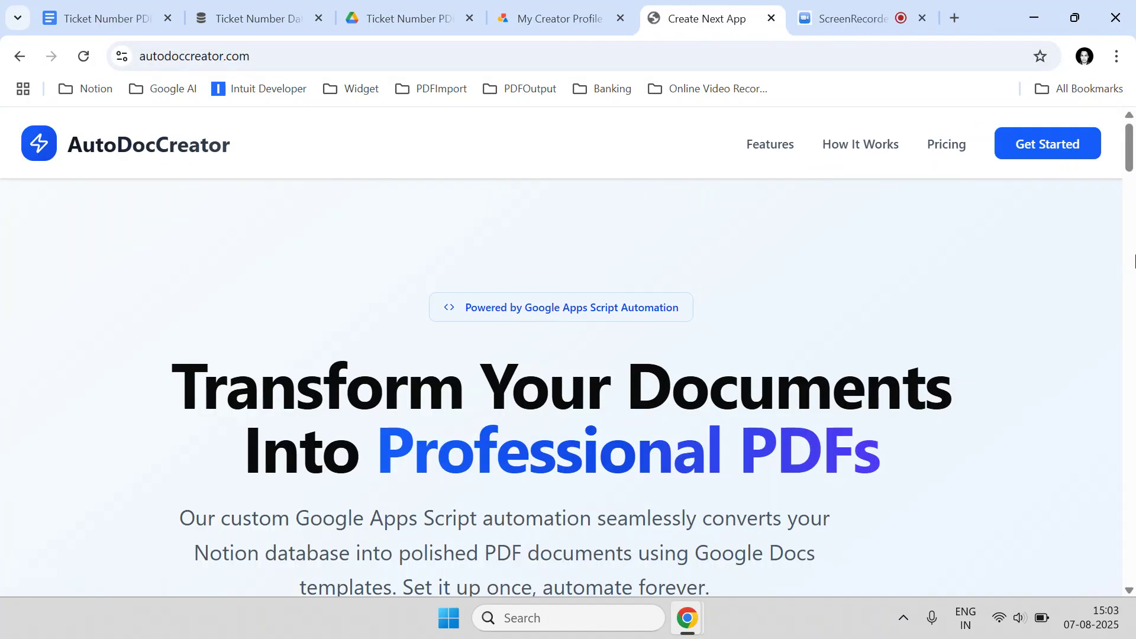
scroll(968, 187, down, 6)
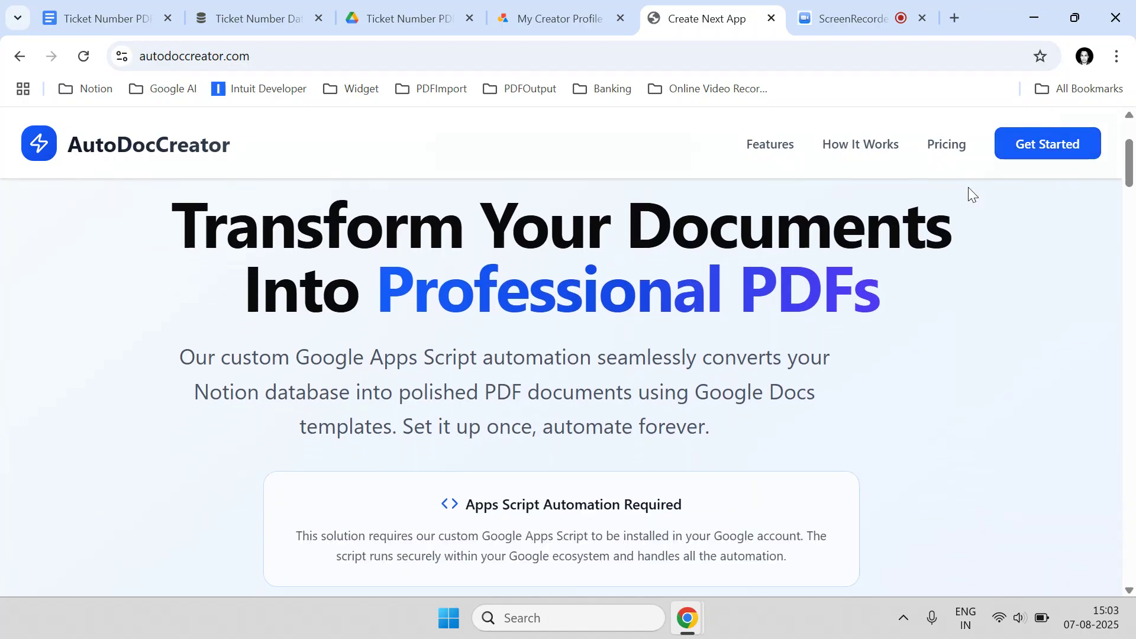
scroll(968, 187, up, 5)
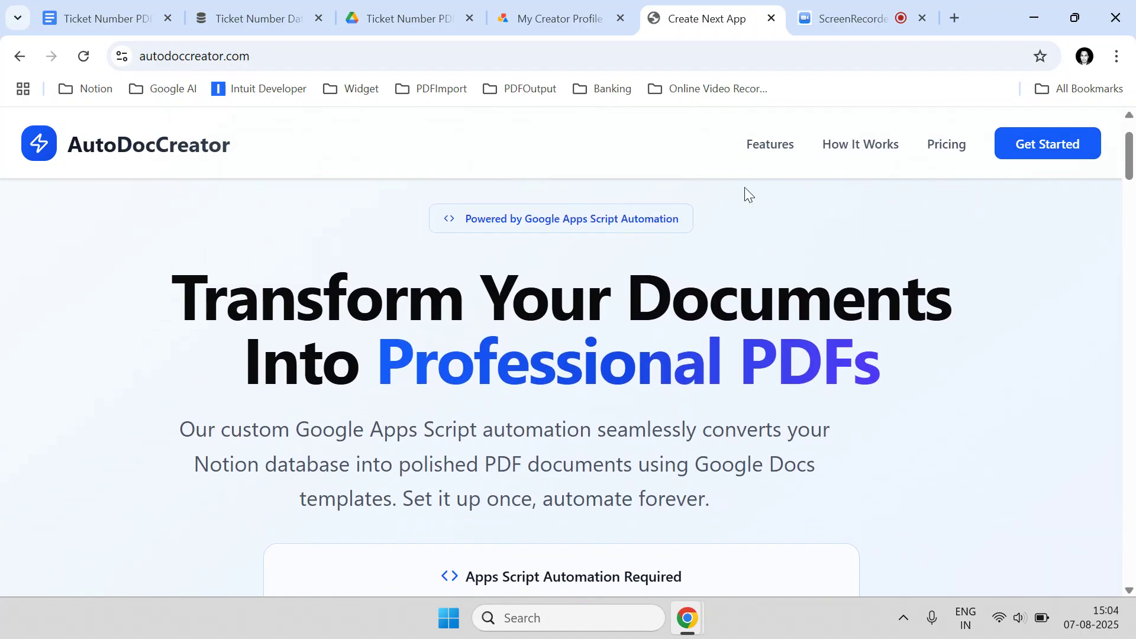
Return to the Ticket Number PDFs document and open AutoDocCreator's Configure Automation settings.
click(859, 7)
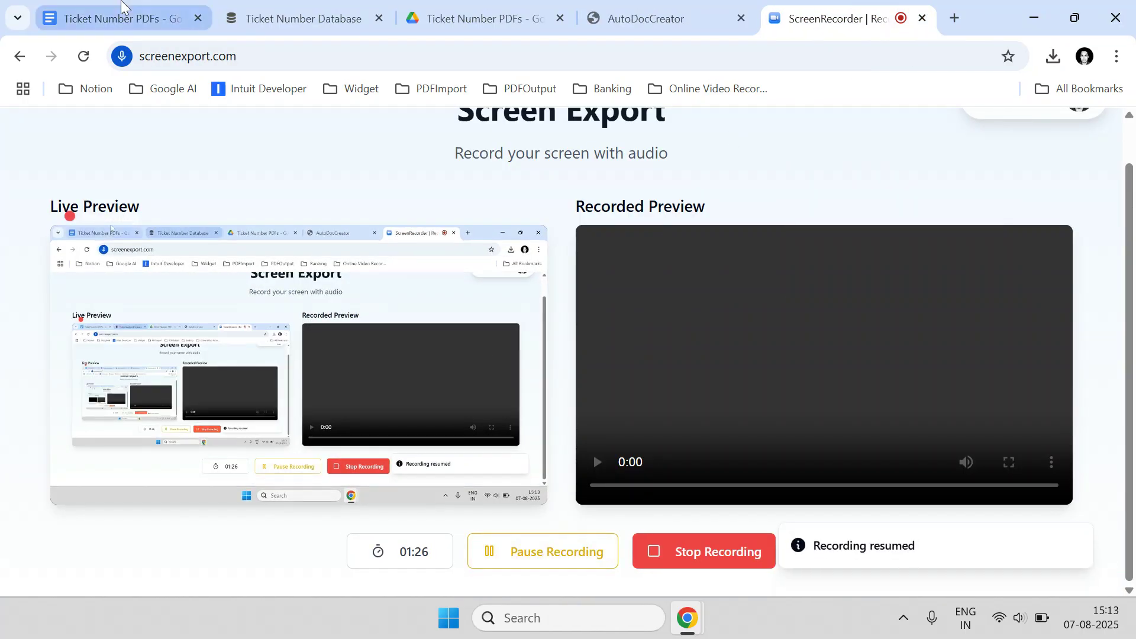
click(137, 7)
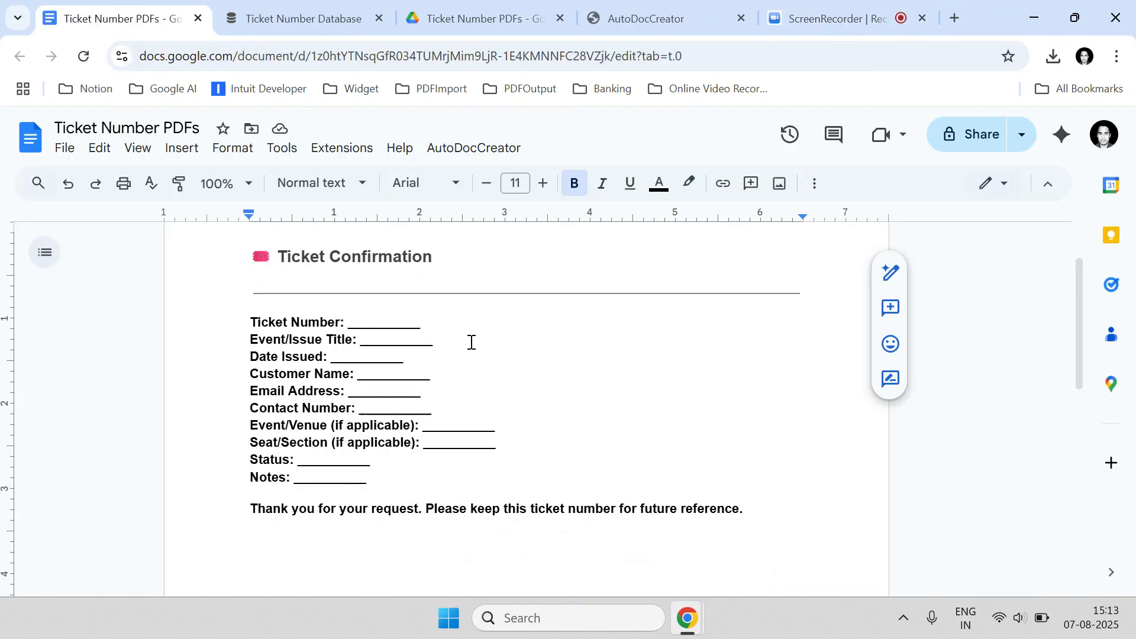
scroll(471, 331, up, 2)
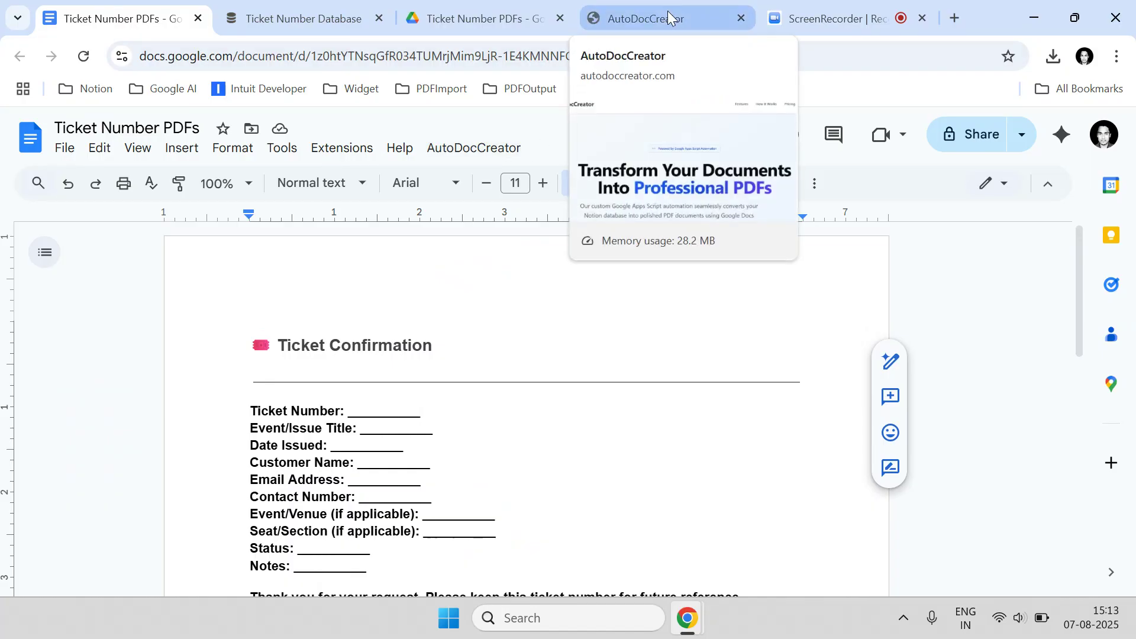
click(493, 151)
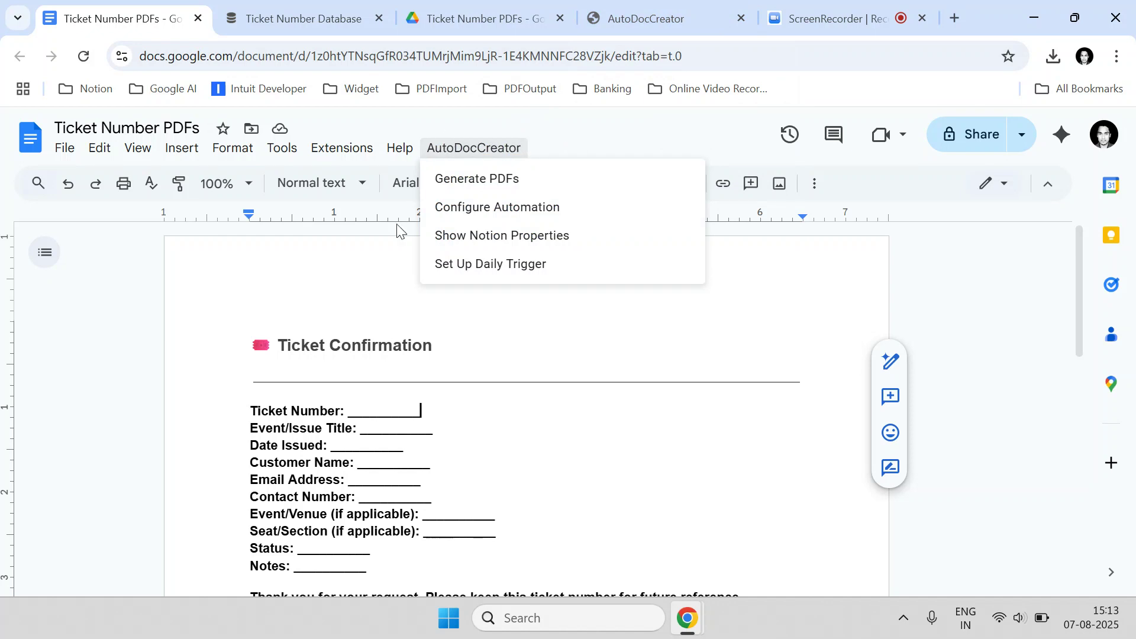
click(471, 210)
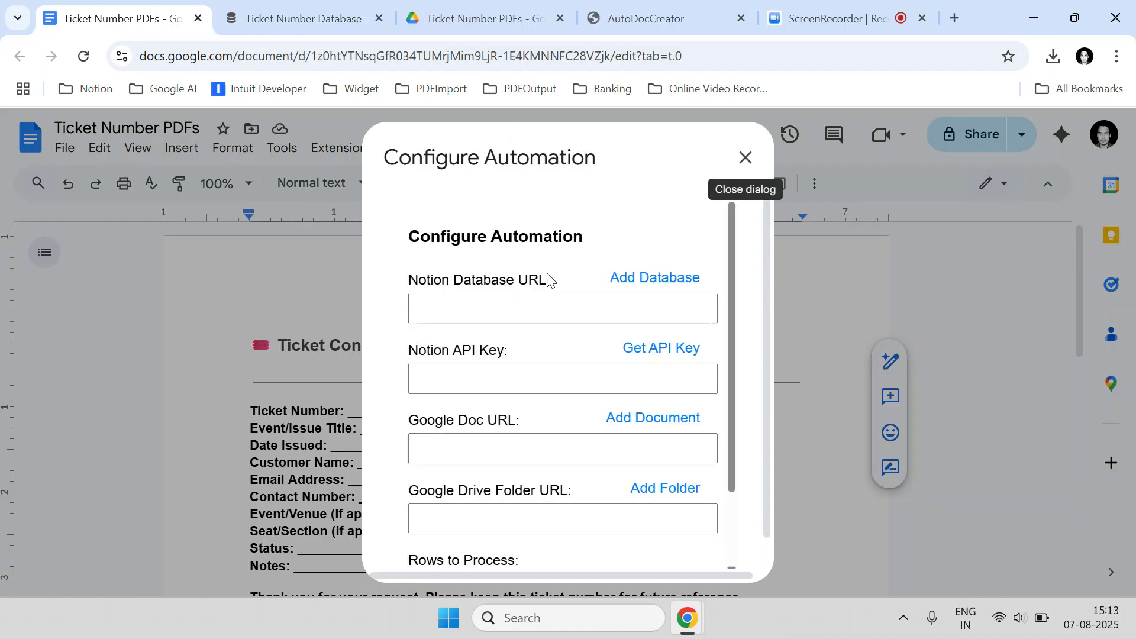
Copy the web address of the Notion Ticket Number Database and enter it as the Notion Database URL.
click(441, 294)
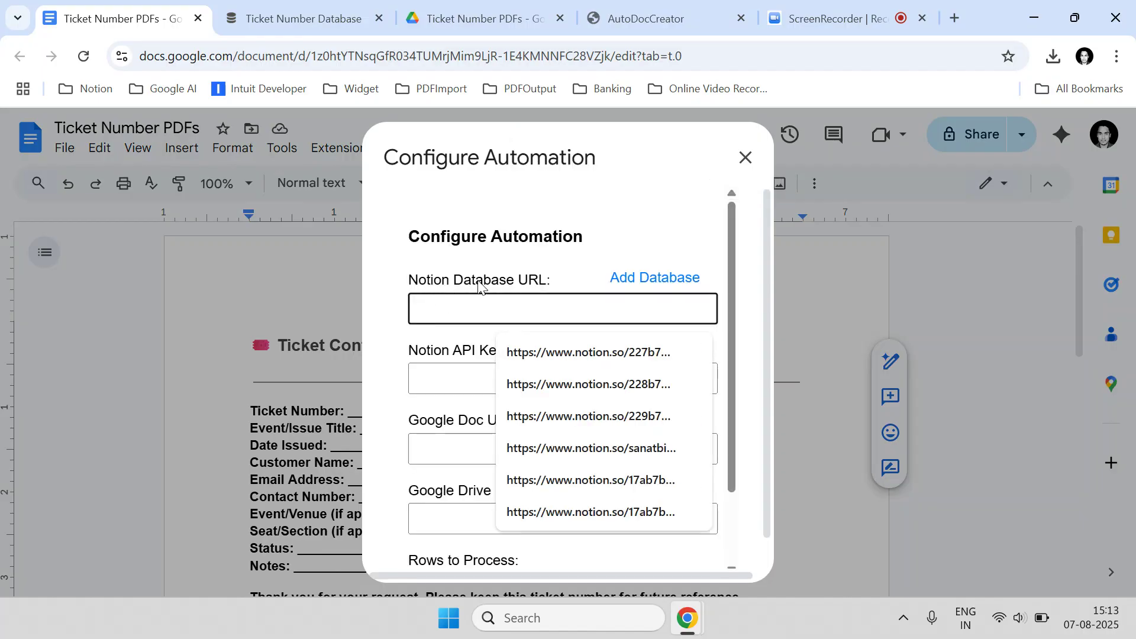
click(318, 12)
click(303, 48)
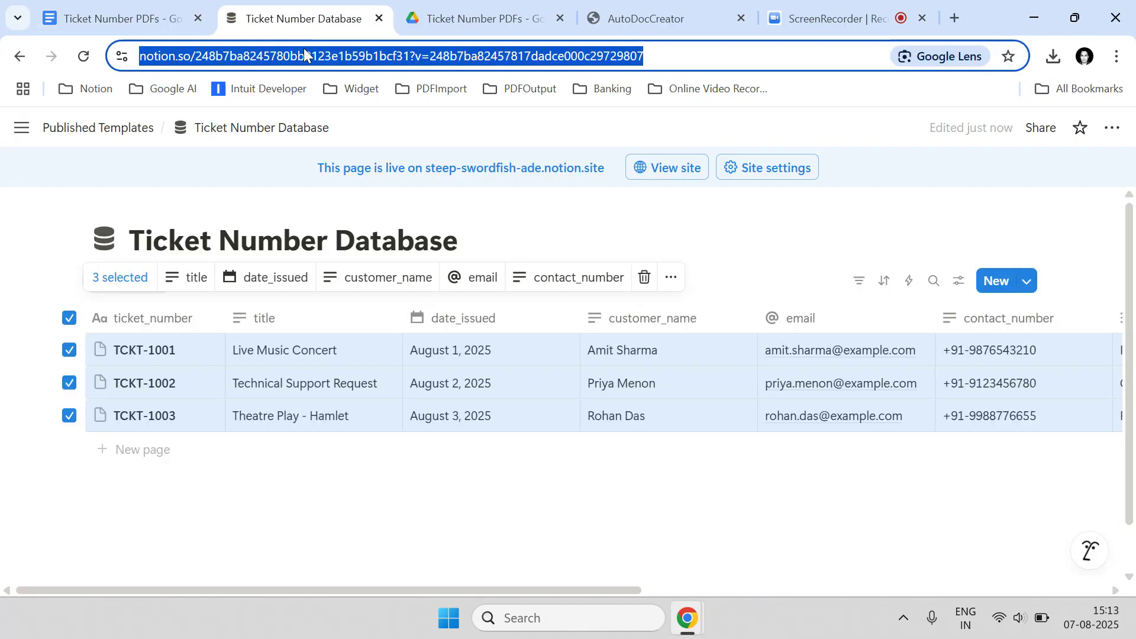
right_click(303, 49)
click(362, 217)
click(147, 13)
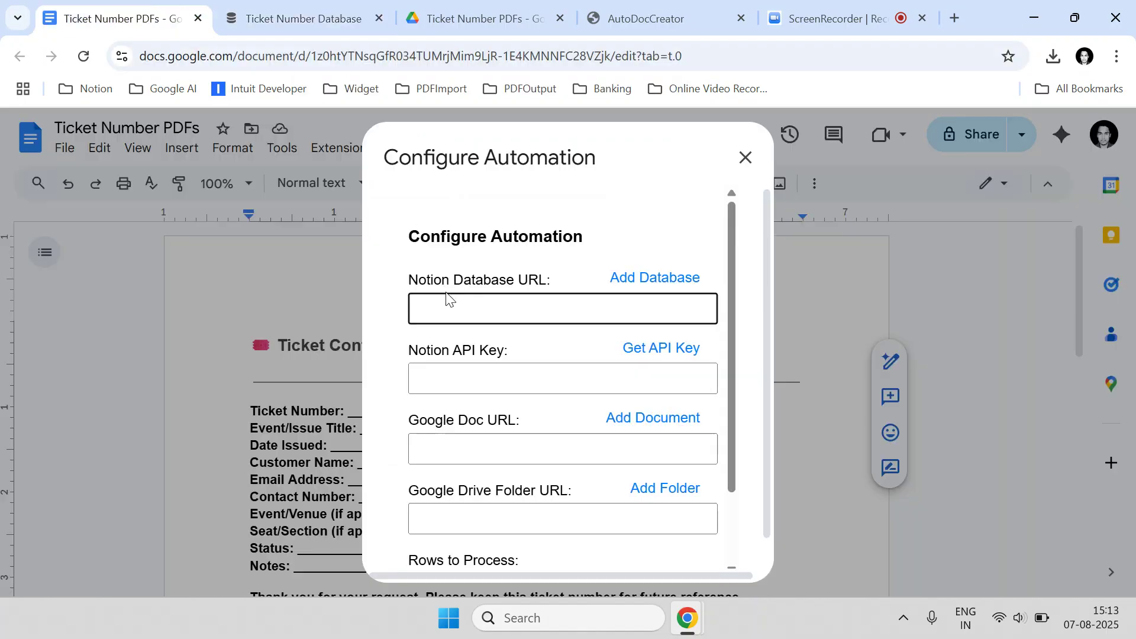
right_click(443, 306)
click(471, 393)
Open Notion's integrations page from the Notion API Key setting to obtain a key.
click(477, 378)
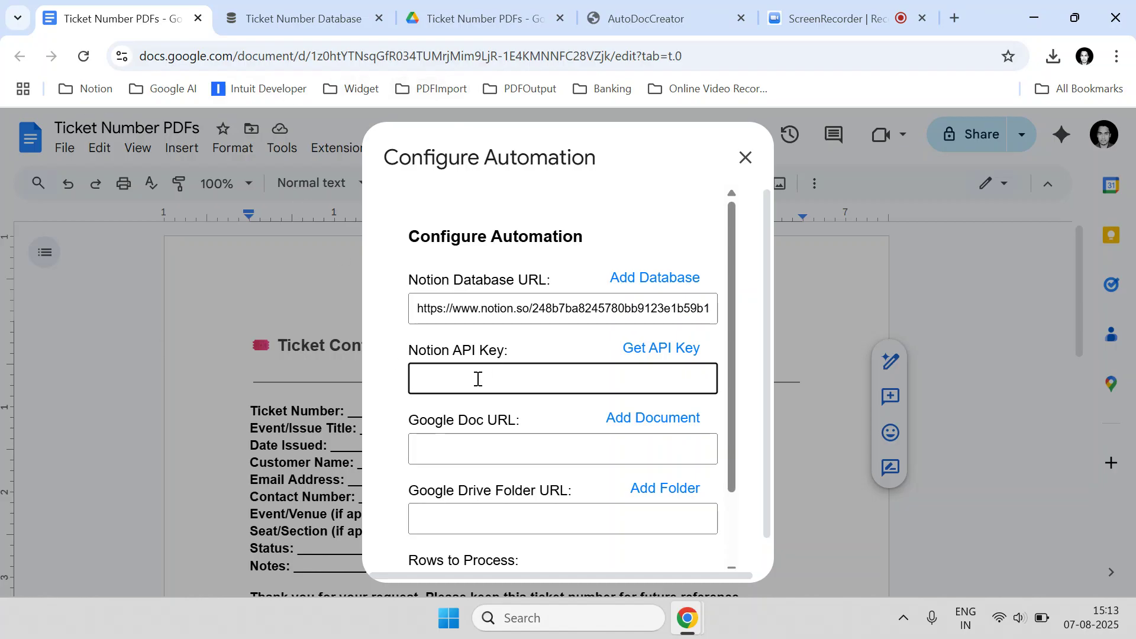
drag(411, 352, 533, 359)
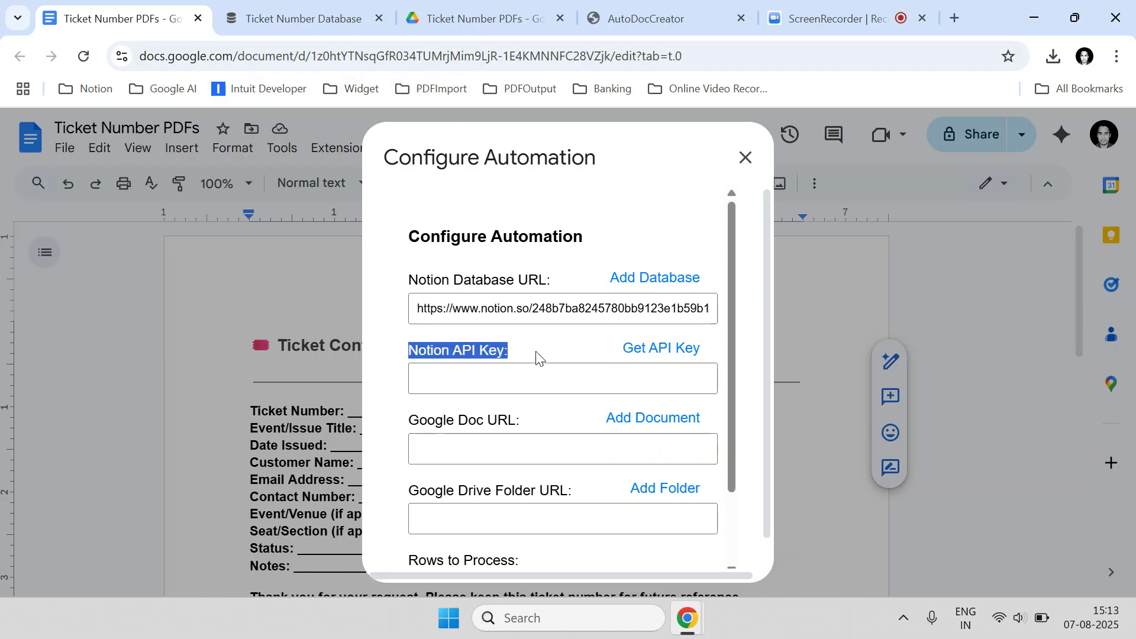
click(653, 354)
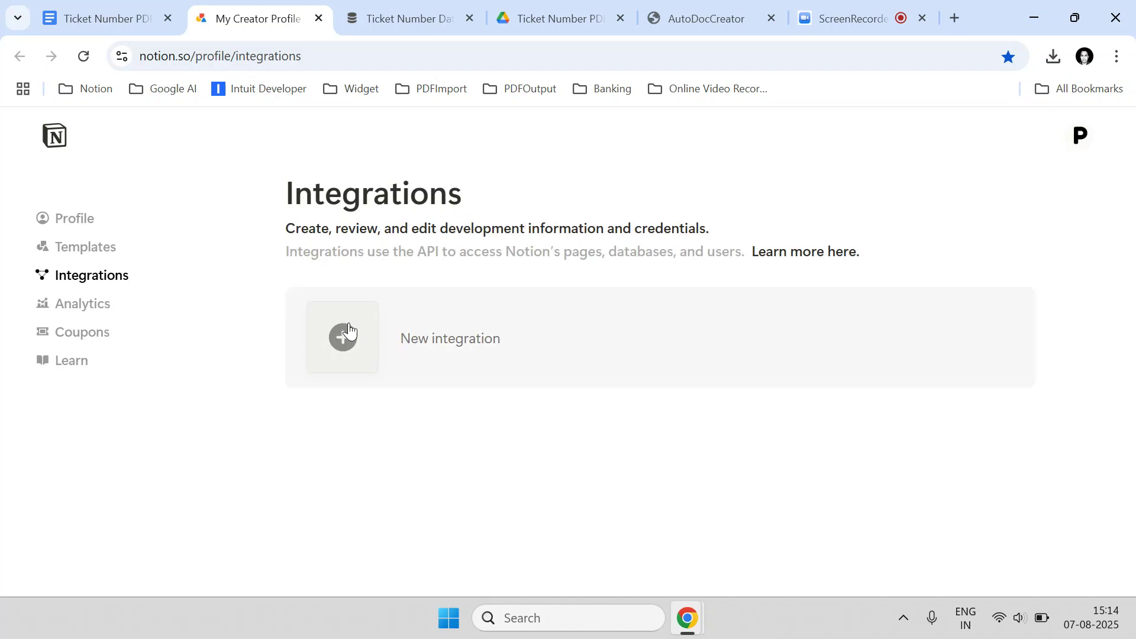
Start a new Notion integration and name it "Ticket Number API Key".
click(346, 332)
click(352, 246)
text(T)
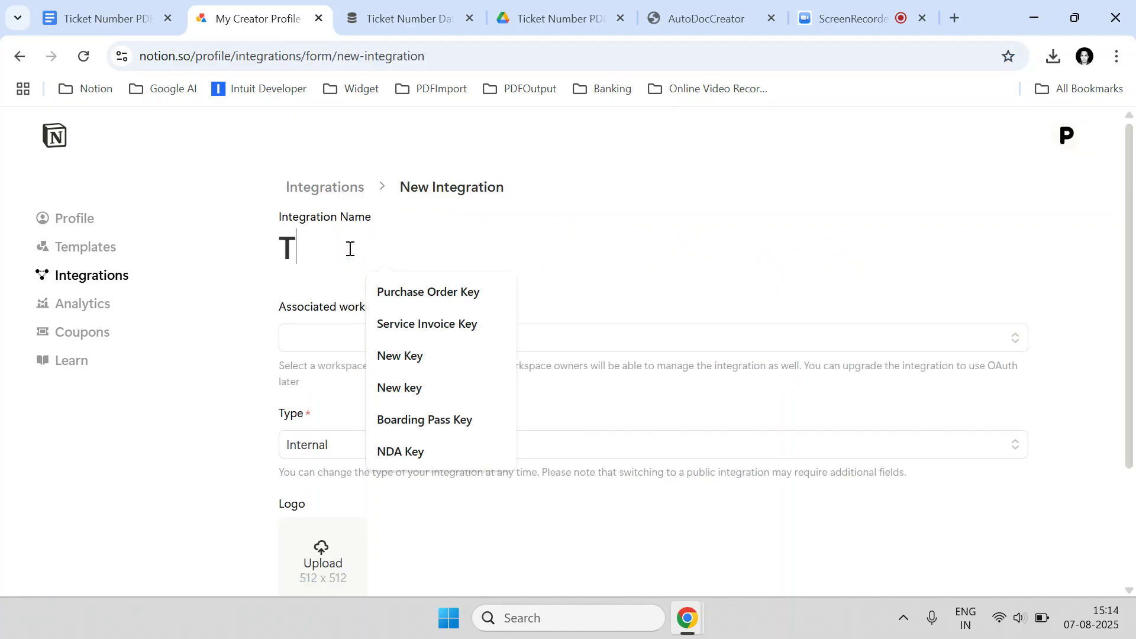
text(icket Number a)
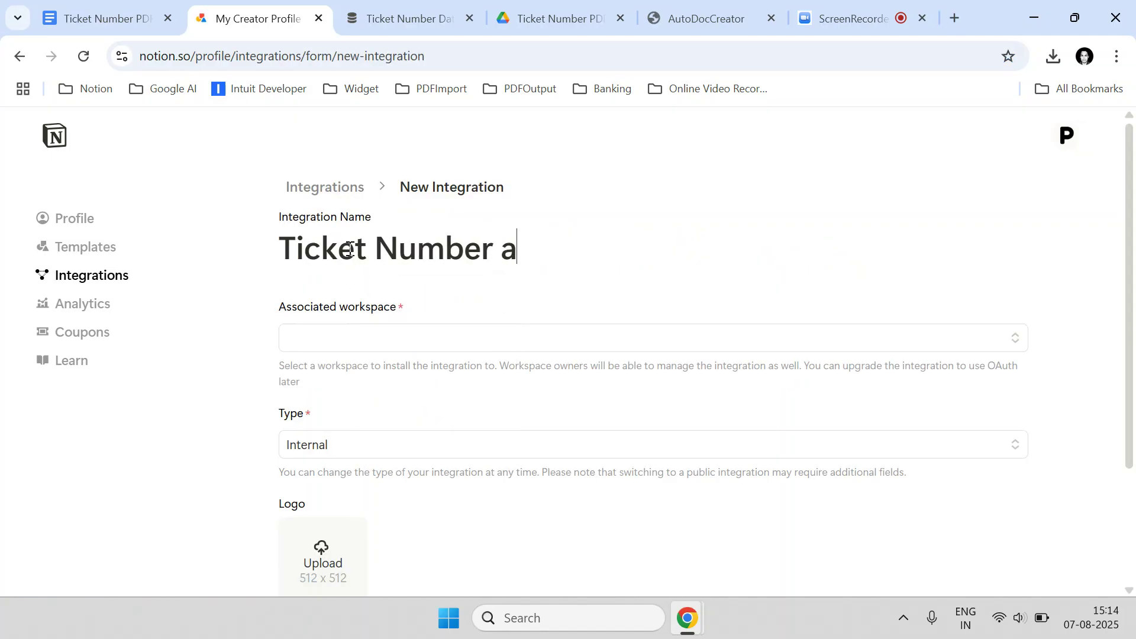
key(BackSpace)
text(API Key)
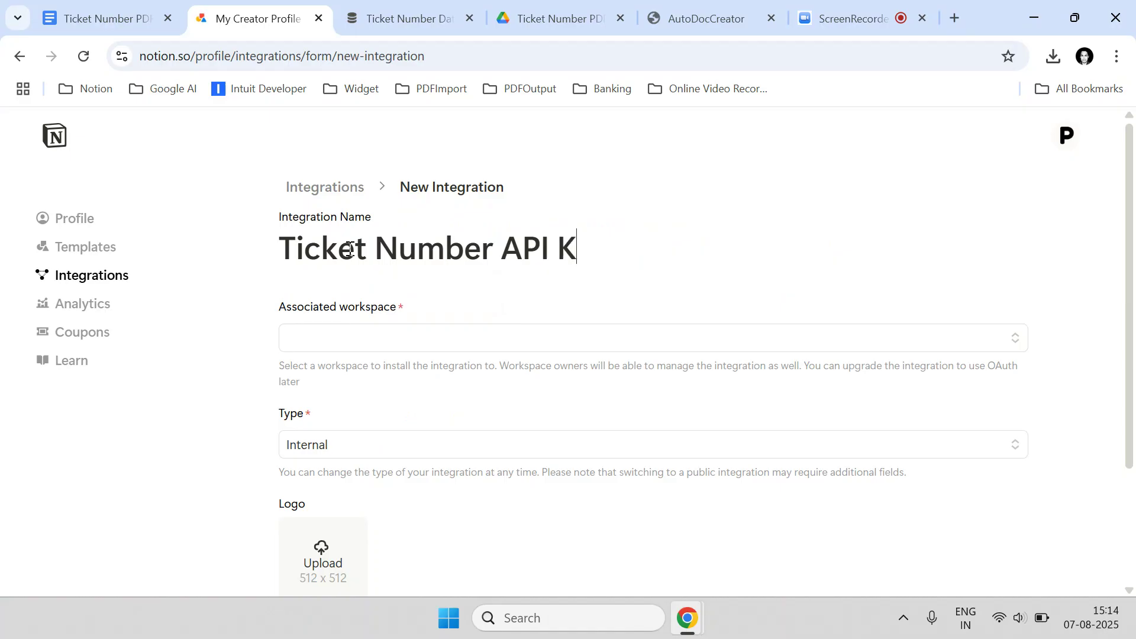
Associate the integration with The Accountant Guy workspace and save it.
click(358, 337)
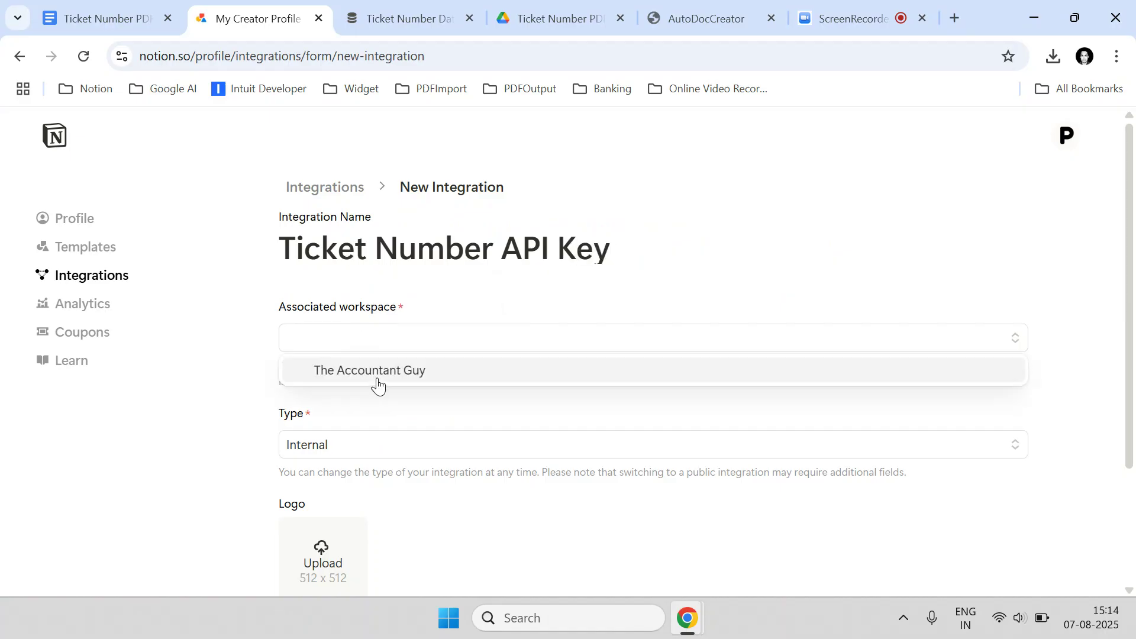
click(375, 382)
scroll(651, 385, down, 3)
click(1003, 476)
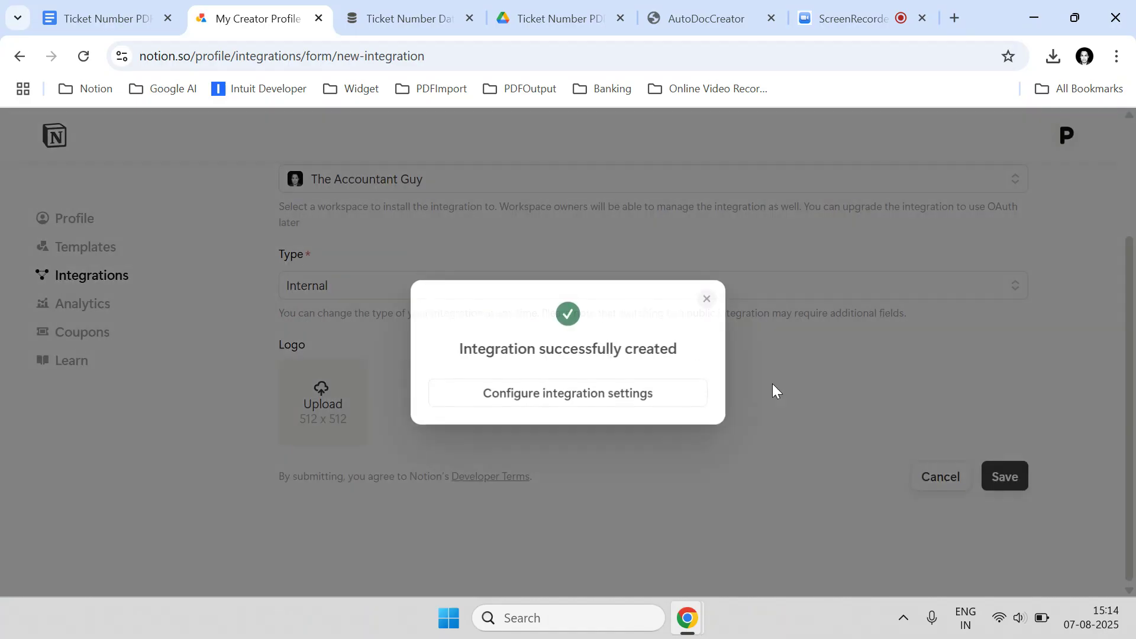
Go back to the integrations list and locate the Ticket Number API Key integration.
click(139, 282)
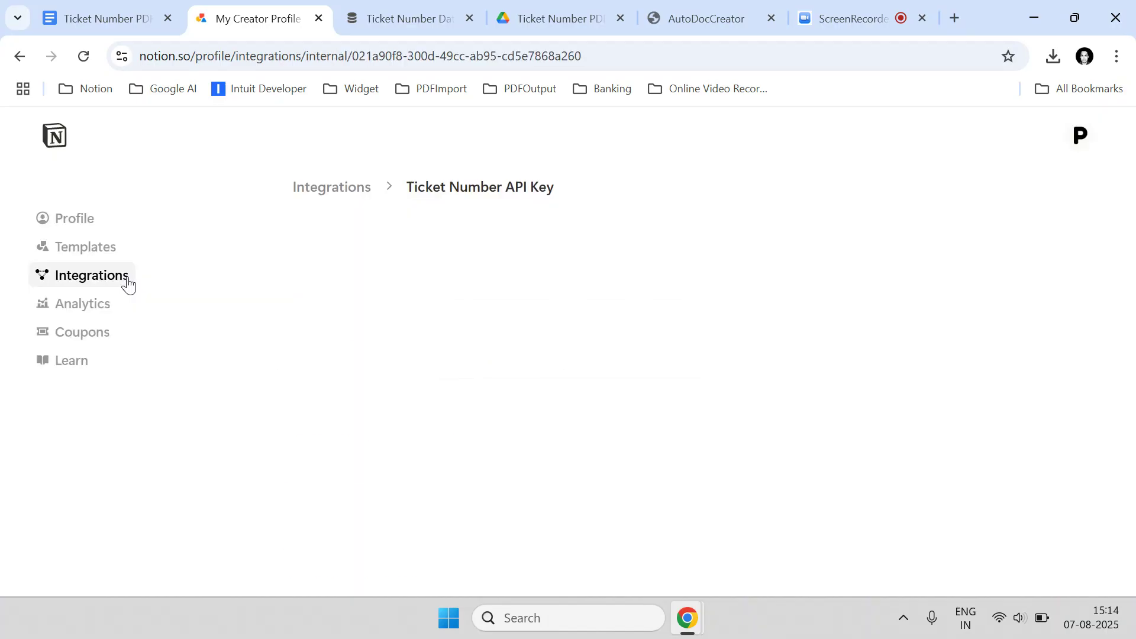
click(126, 283)
scroll(684, 388, down, 1)
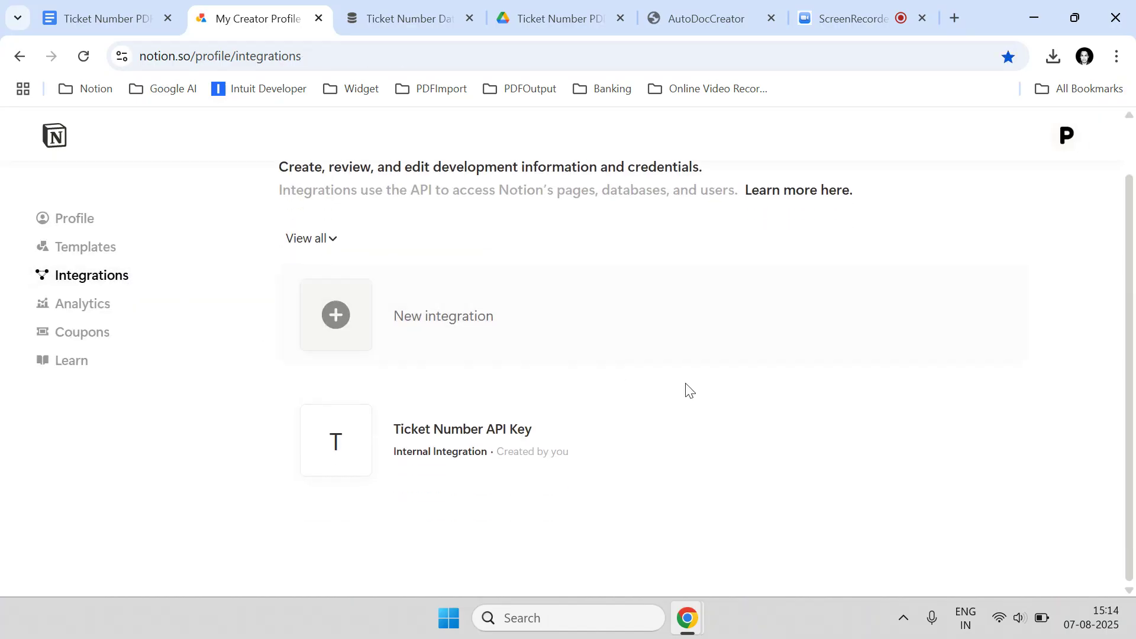
Open the Ticket Number API Key integration, reveal its internal integration secret and copy it.
click(697, 431)
scroll(440, 385, down, 4)
drag(265, 326, 583, 325)
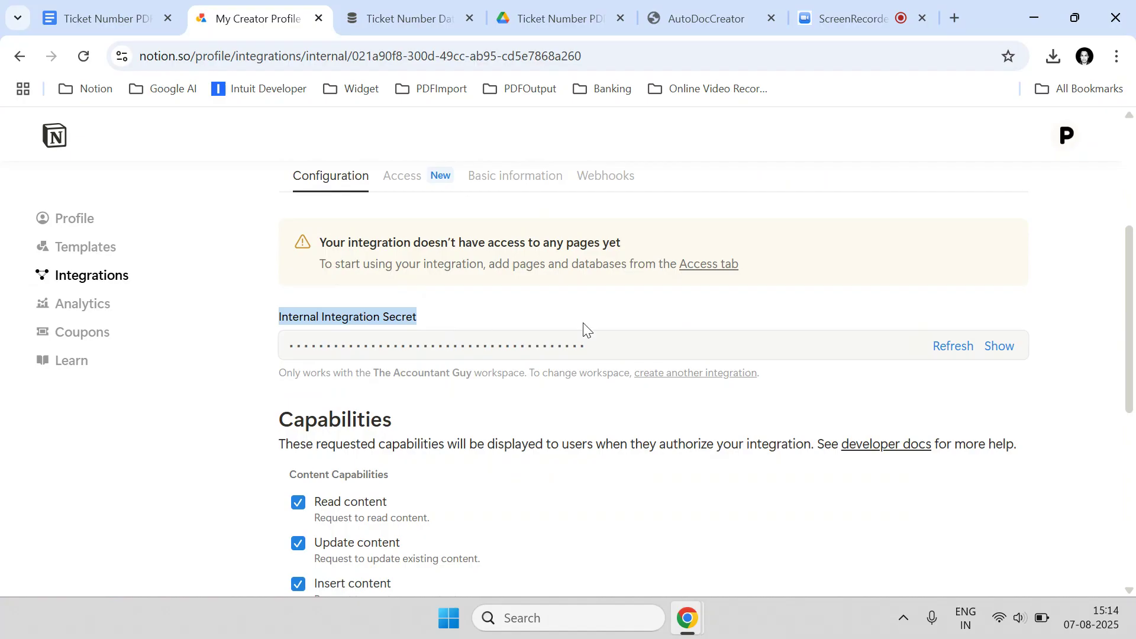
click(1015, 358)
drag(674, 345, 226, 346)
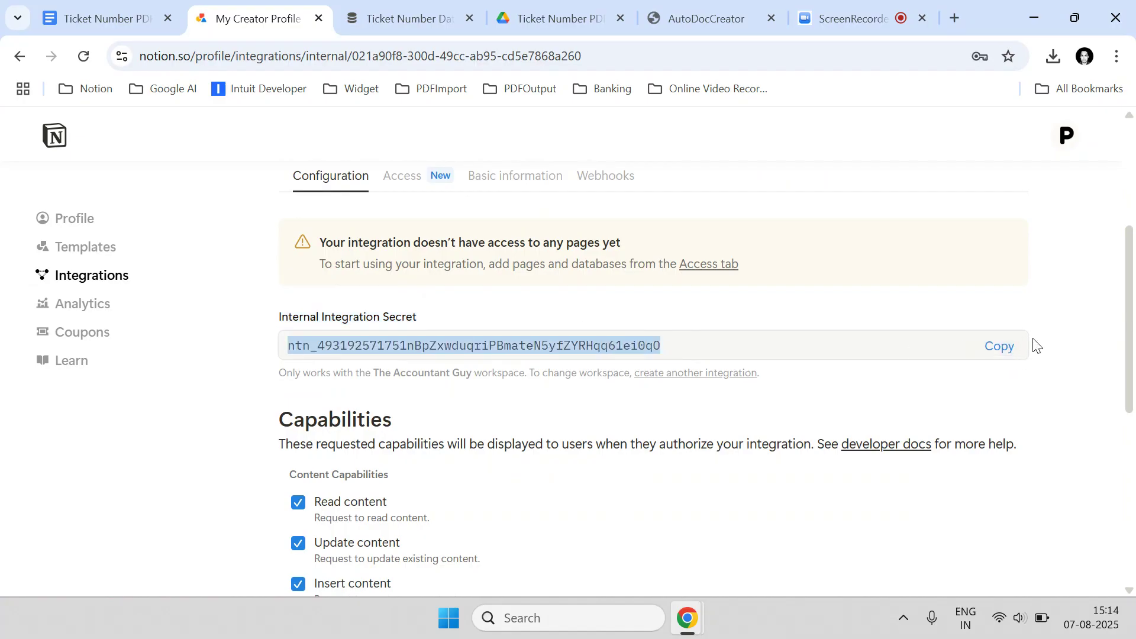
click(1006, 346)
Return to the Ticket Number PDFs document and paste the copied integration secret as the Notion API Key.
click(129, 5)
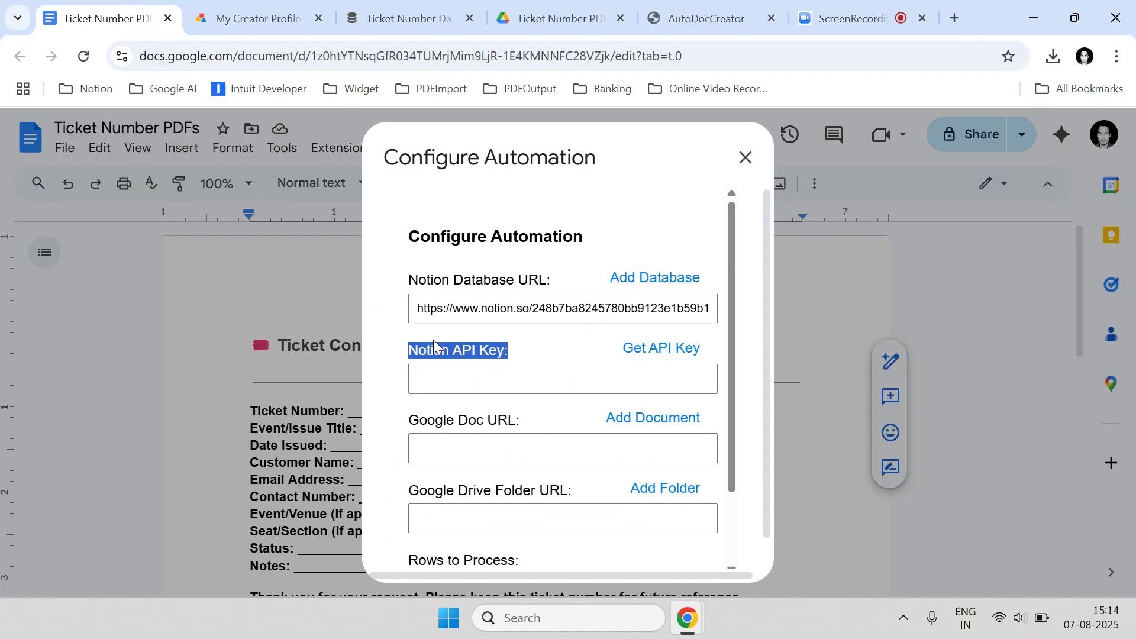
click(441, 379)
right_click(442, 378)
click(460, 389)
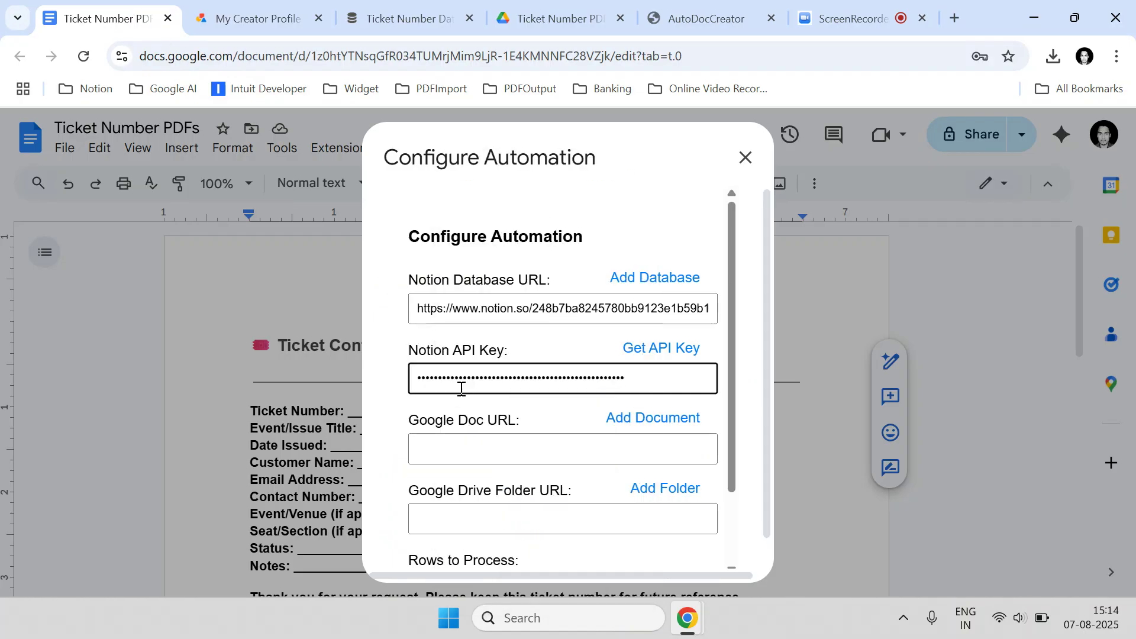
Copy the Ticket Number PDFs document's own address and enter it as the Google Doc URL.
click(464, 456)
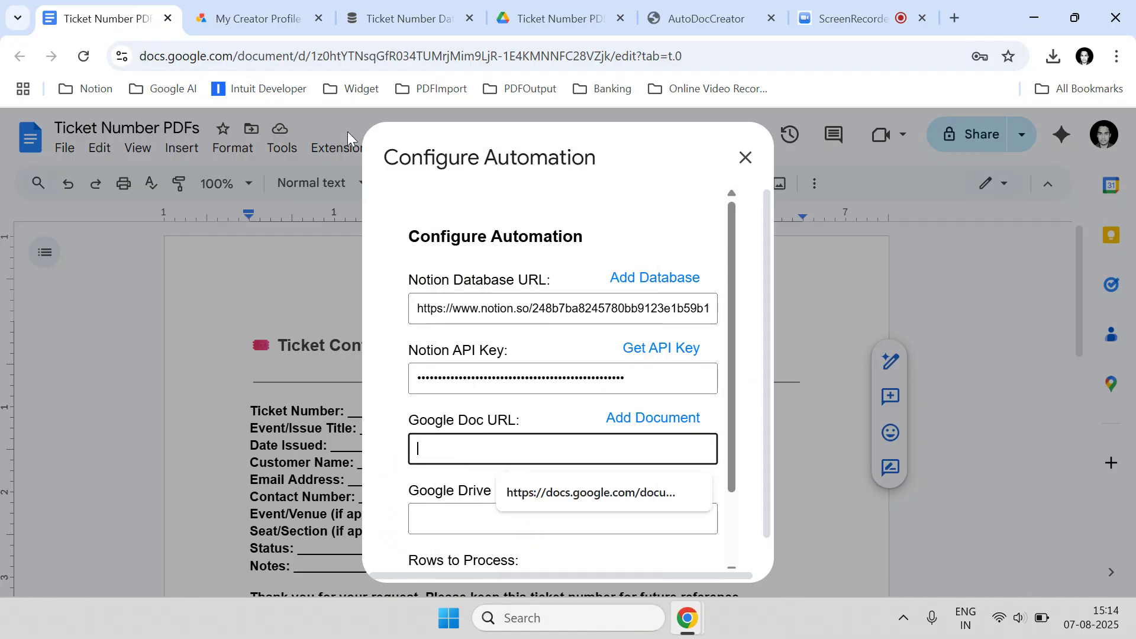
click(327, 62)
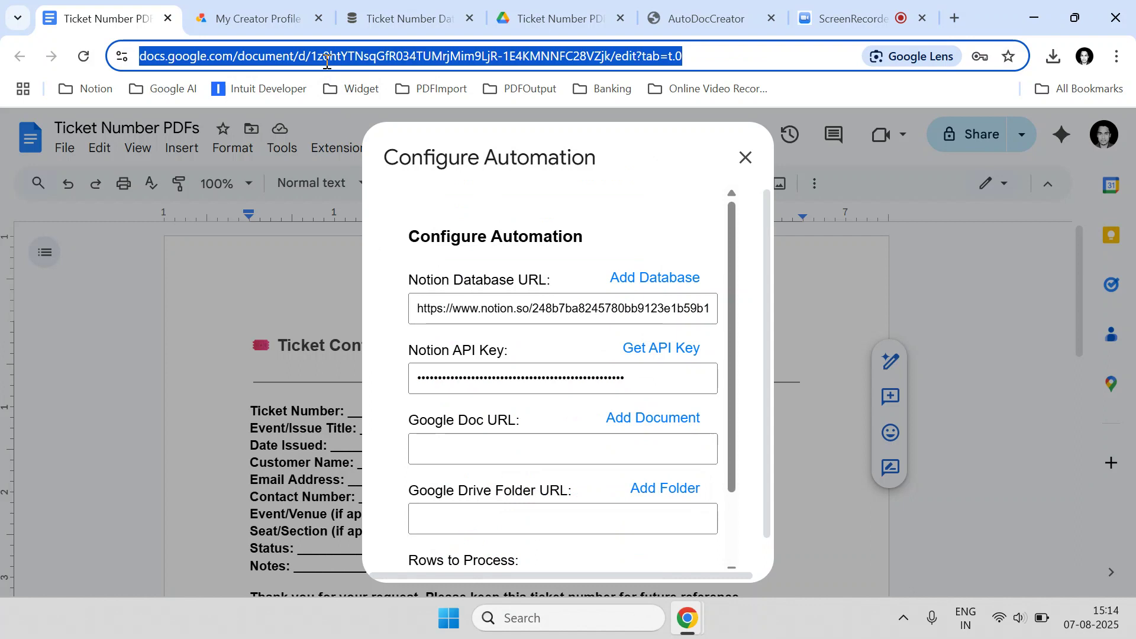
click(486, 448)
right_click(477, 447)
click(520, 243)
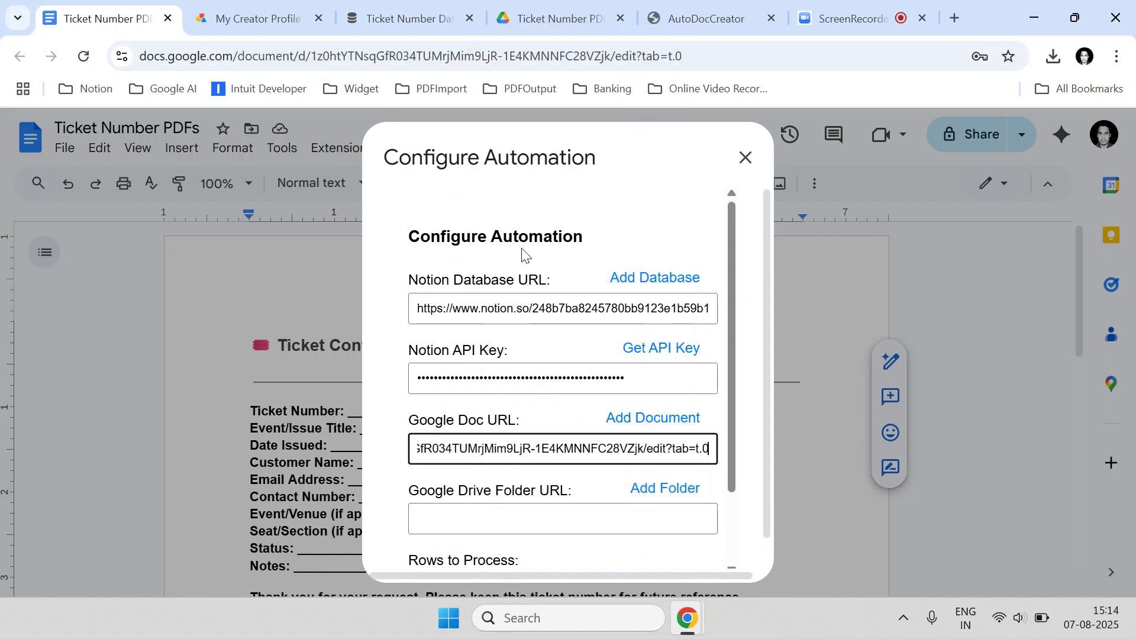
Switch to Google Drive and copy the link of the Ticket Number PDFs folder.
click(439, 520)
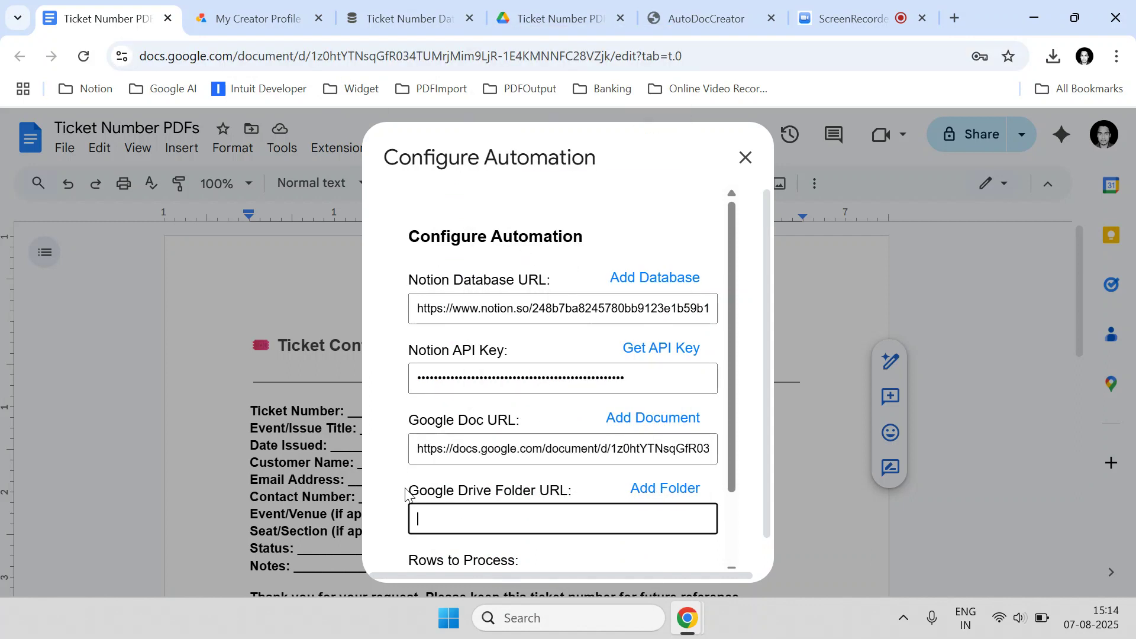
drag(406, 493, 578, 497)
click(487, 513)
click(521, 23)
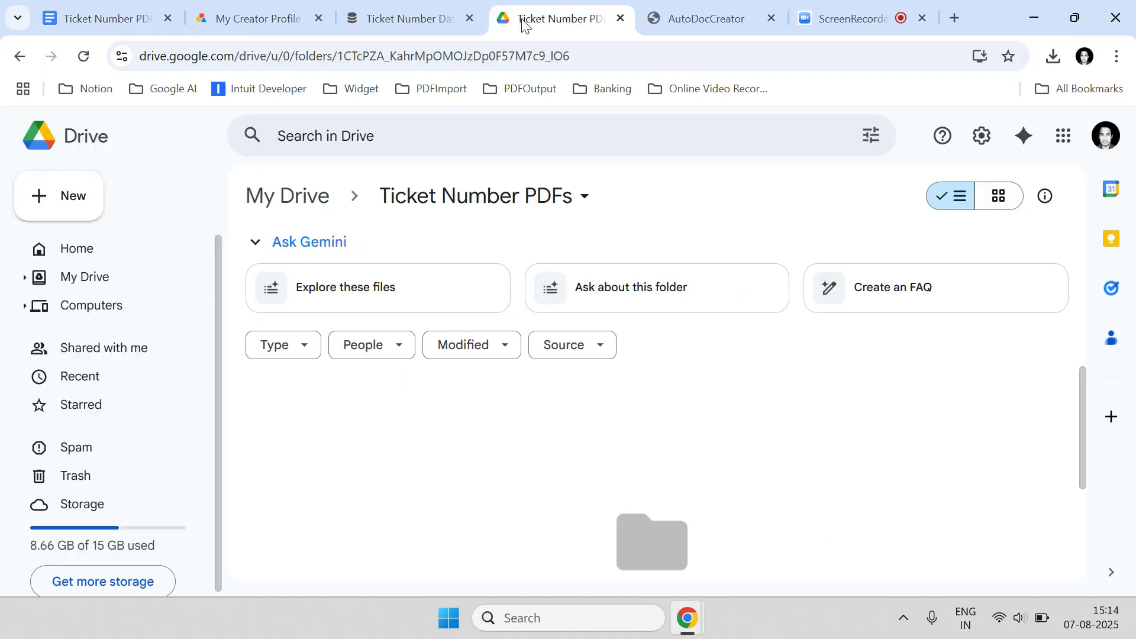
click(72, 247)
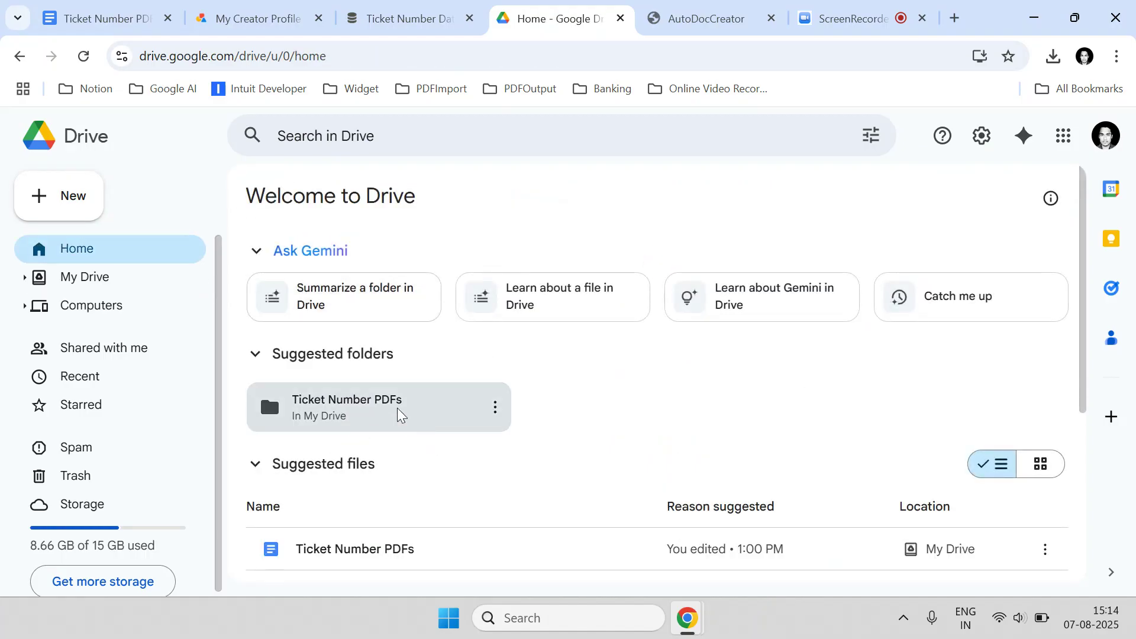
click(494, 408)
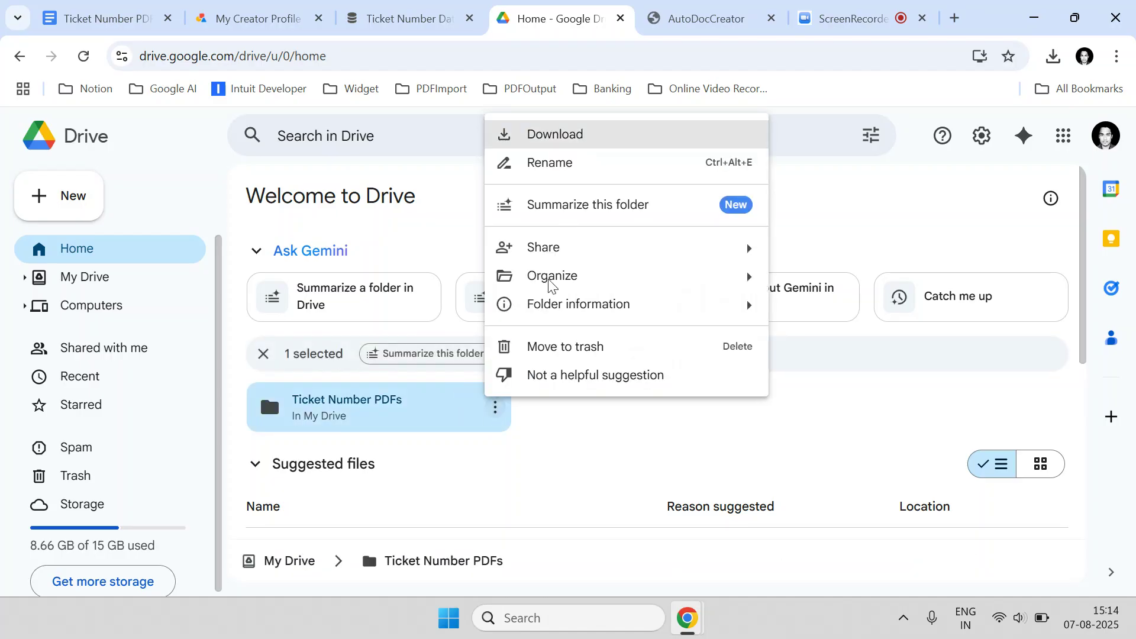
mouse_move(540, 247)
click(830, 284)
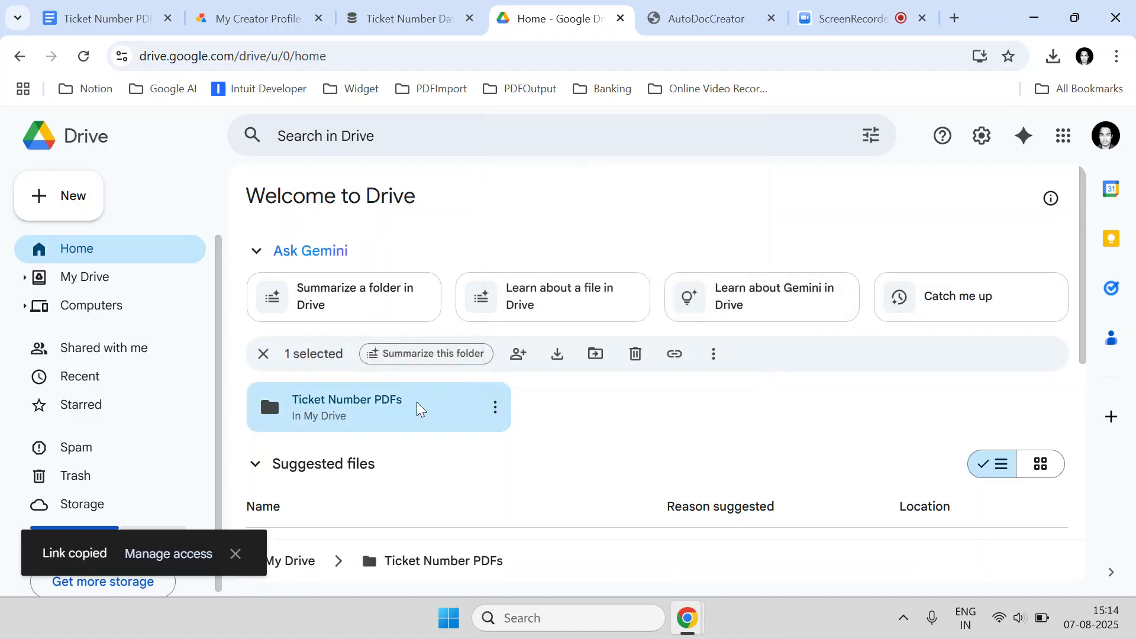
Return to the Google Doc and paste the copied folder link as the Google Drive Folder URL.
click(151, 9)
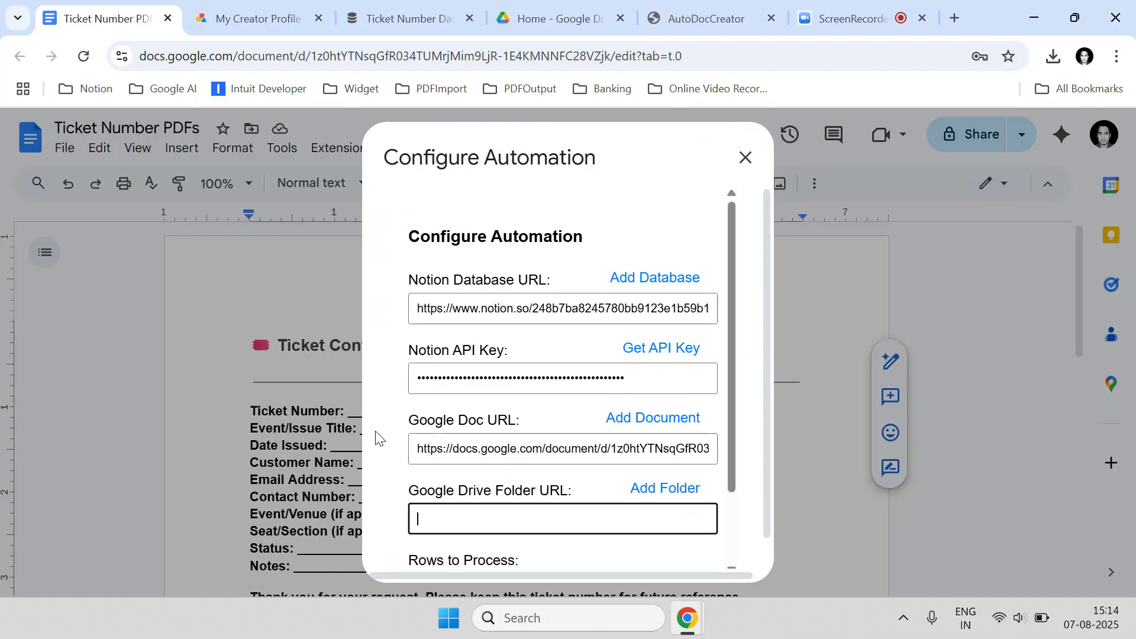
right_click(434, 515)
click(494, 317)
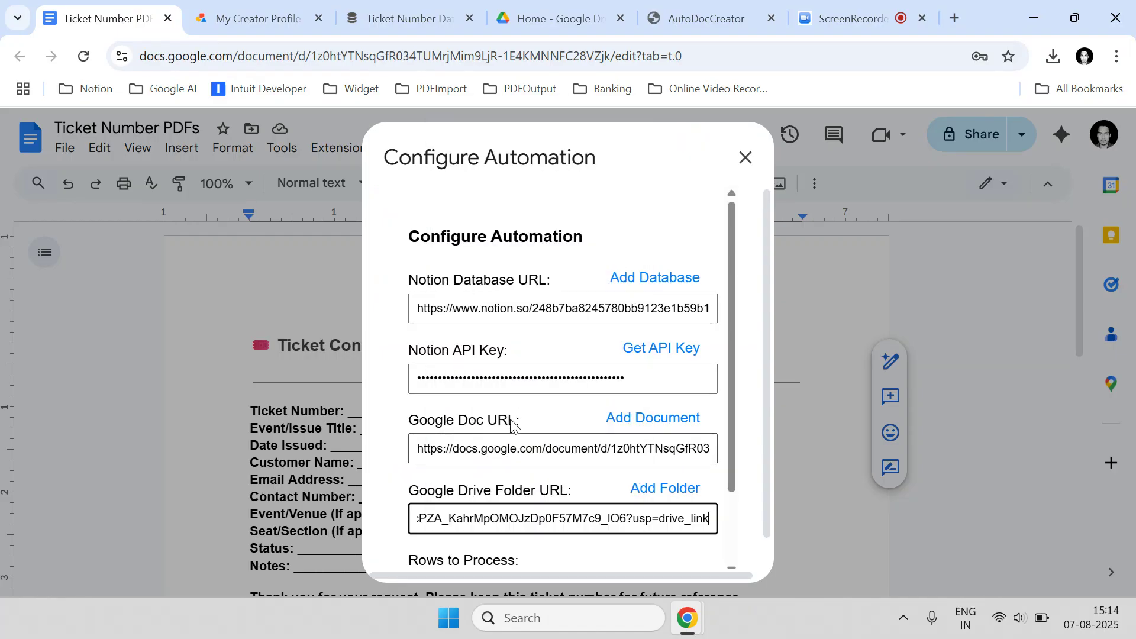
Save the automation configuration and close the Configure Automation dialog.
scroll(580, 370, down, 2)
scroll(580, 369, down, 1)
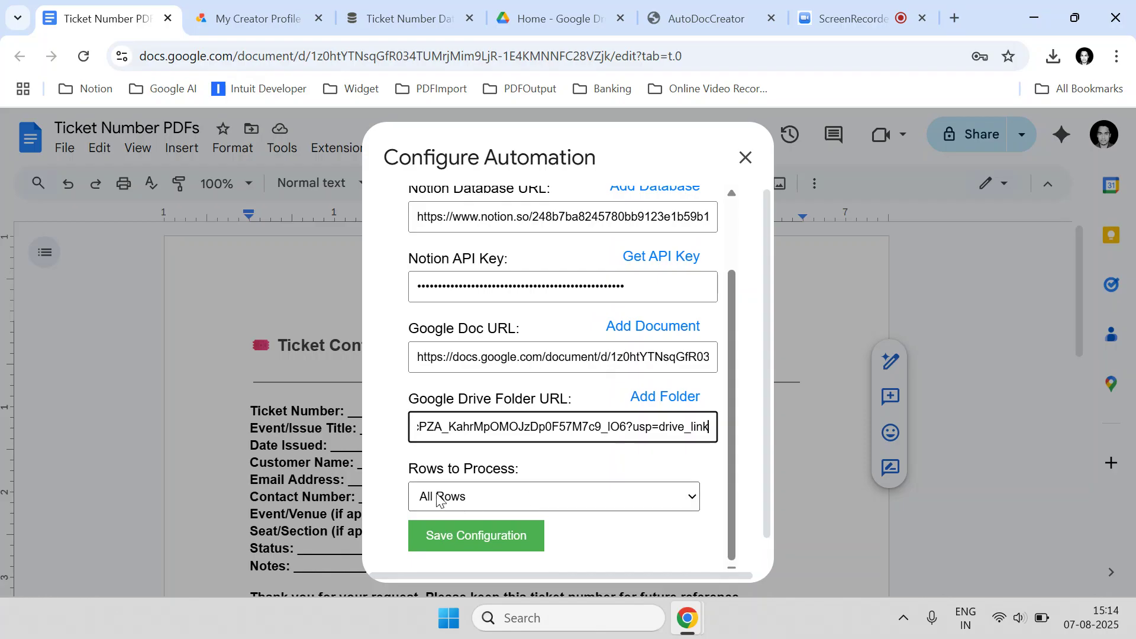
click(494, 539)
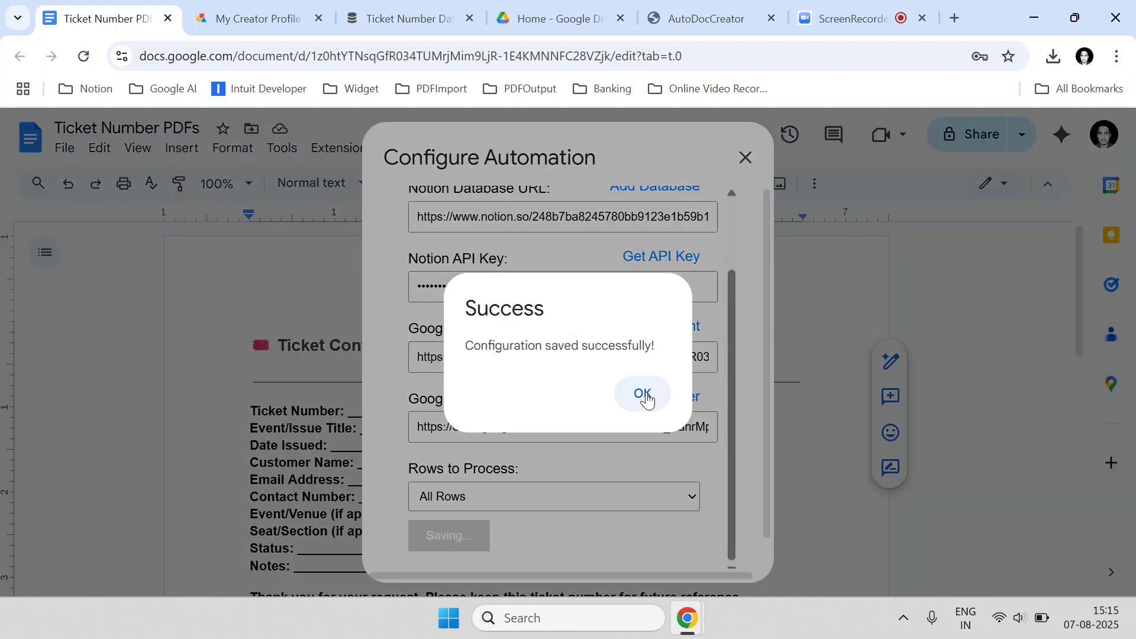
click(644, 395)
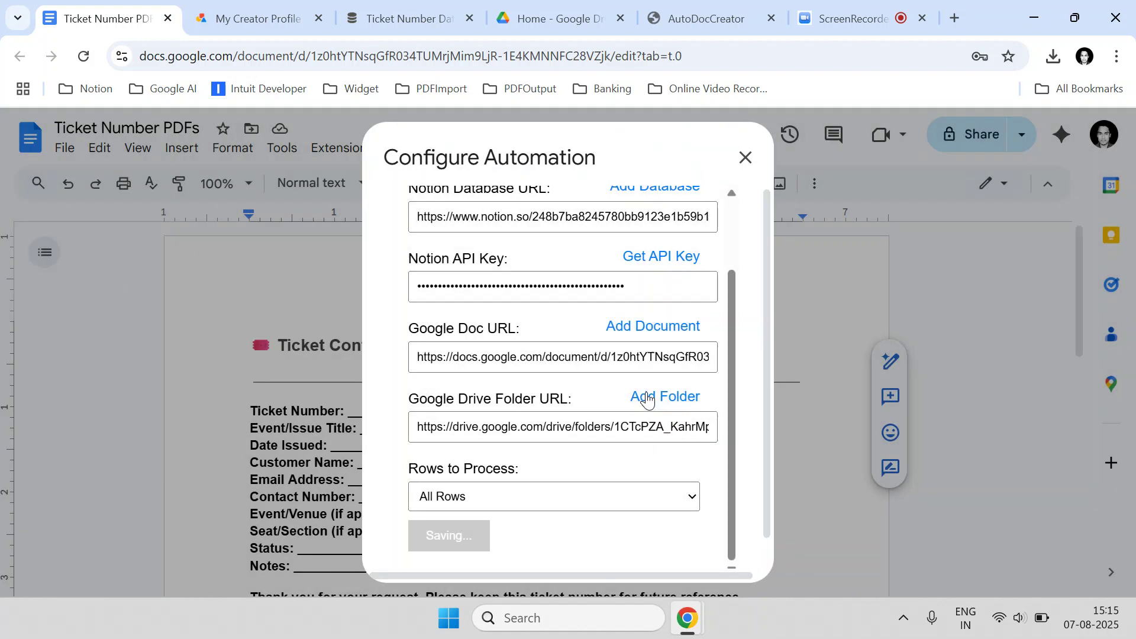
click(744, 158)
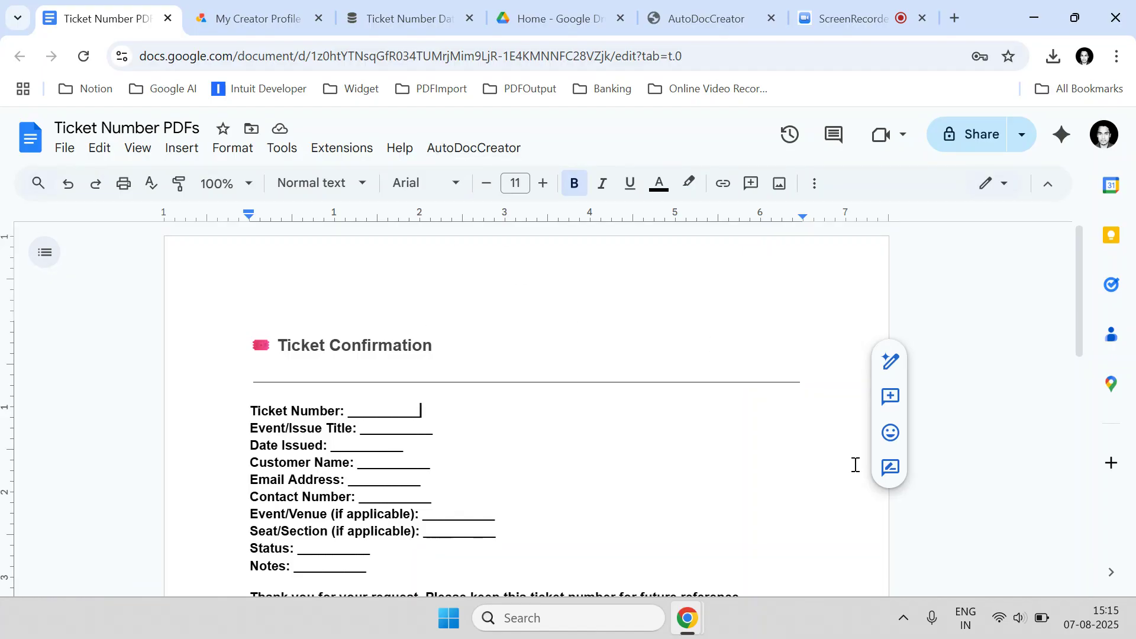
Try to show the Notion database properties with AutoDocCreator.
click(458, 151)
click(521, 236)
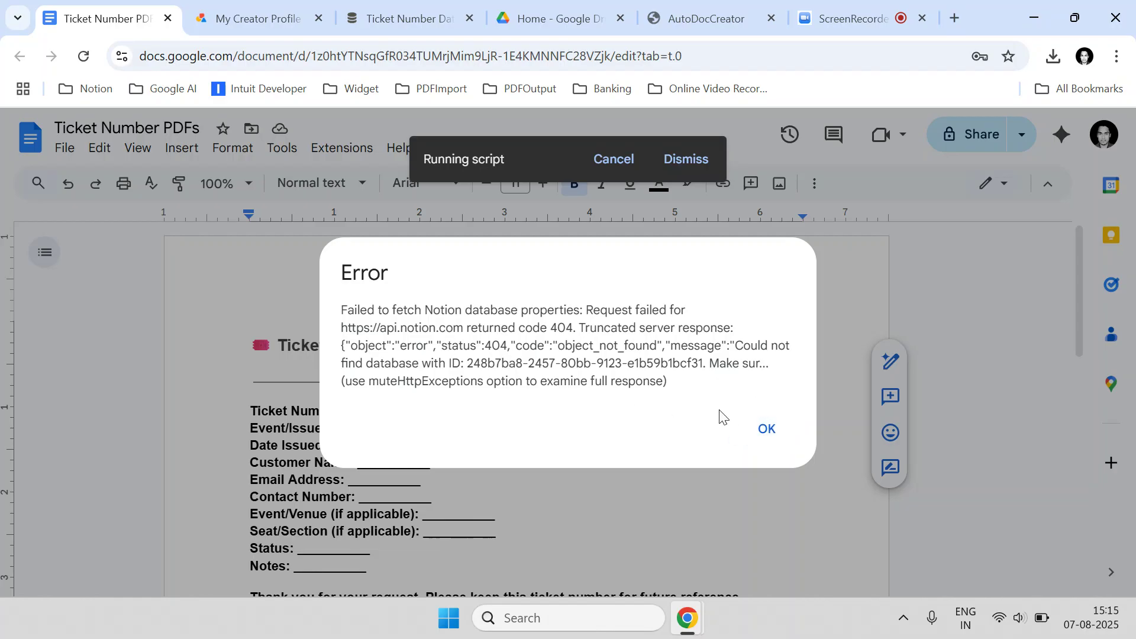
click(759, 431)
Switch to the Ticket Number Database in Notion, add the Ticket Number API Key connection to it and confirm the access.
click(427, 18)
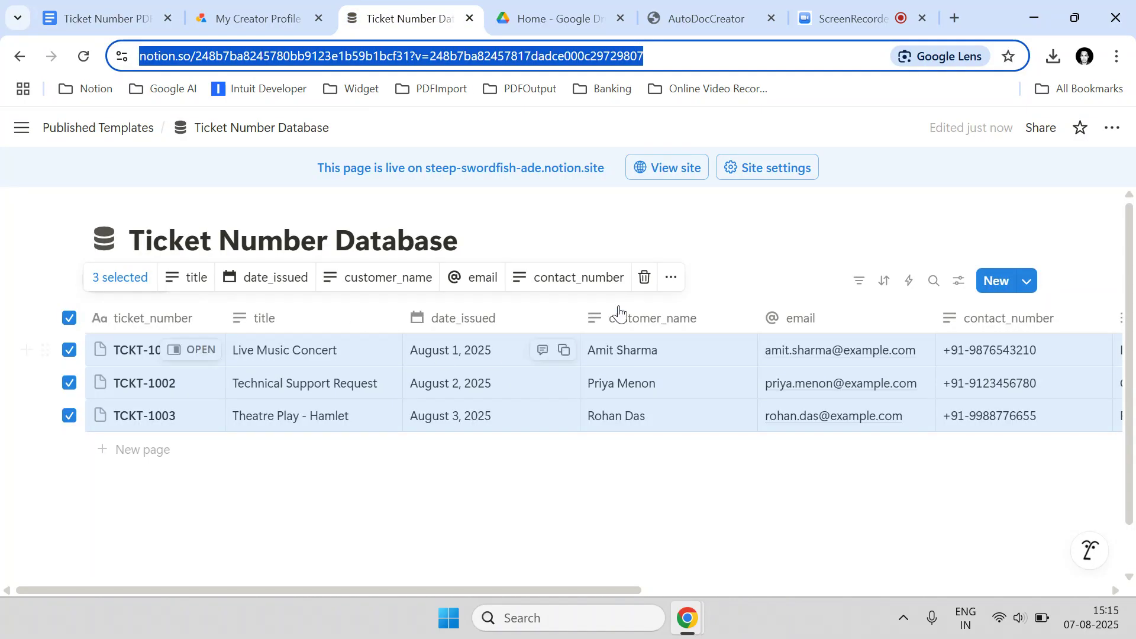
click(629, 252)
click(1110, 136)
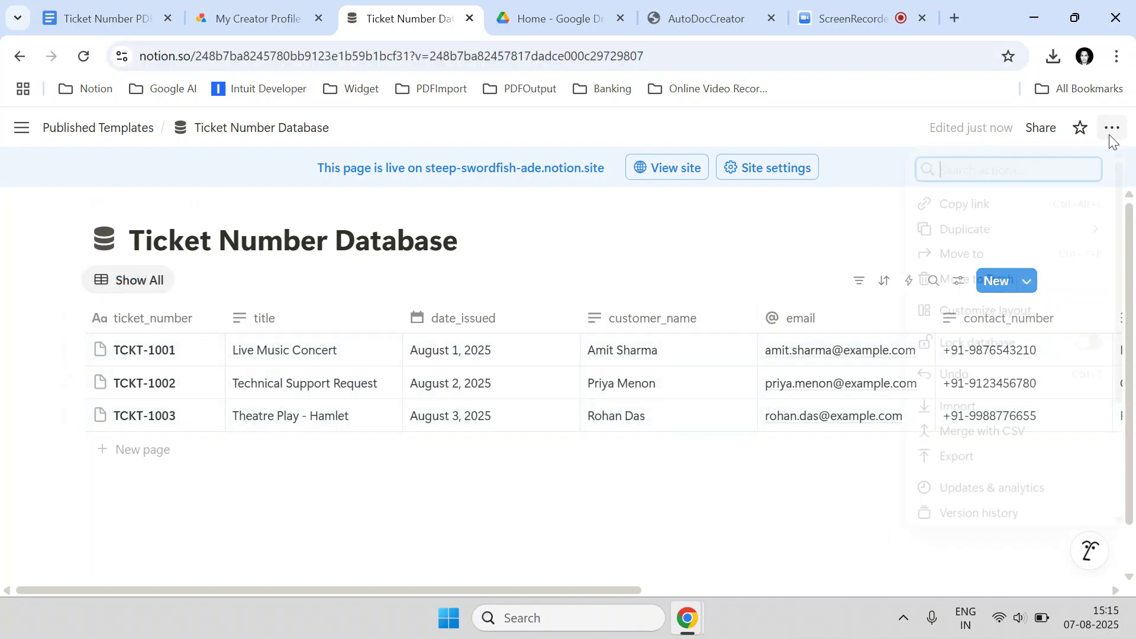
scroll(1017, 254, down, 3)
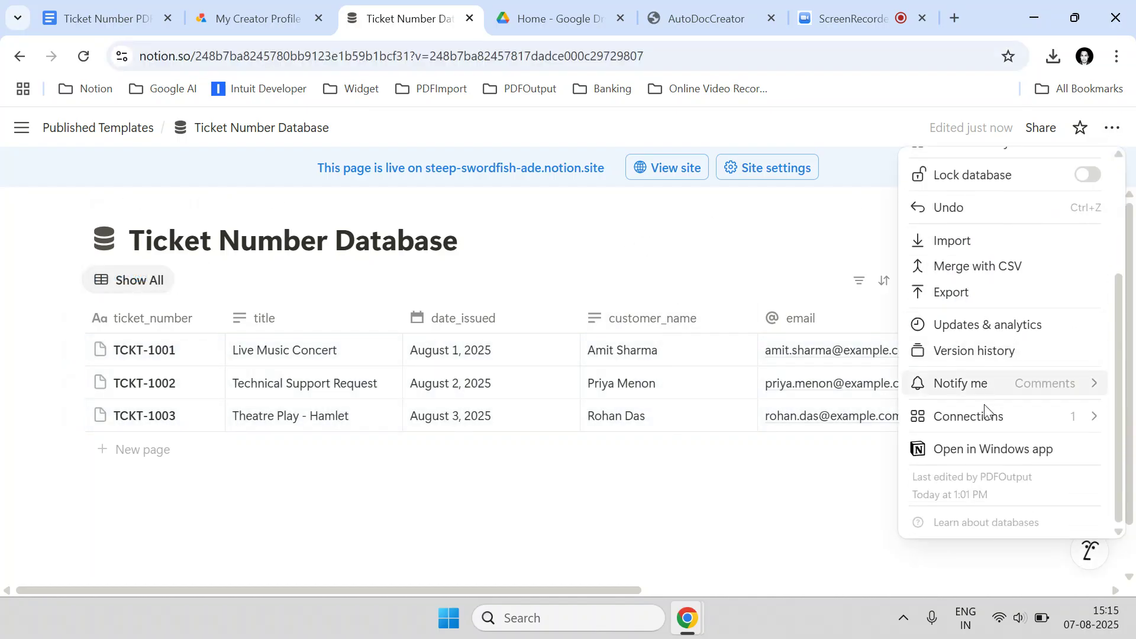
mouse_move(973, 416)
click(680, 437)
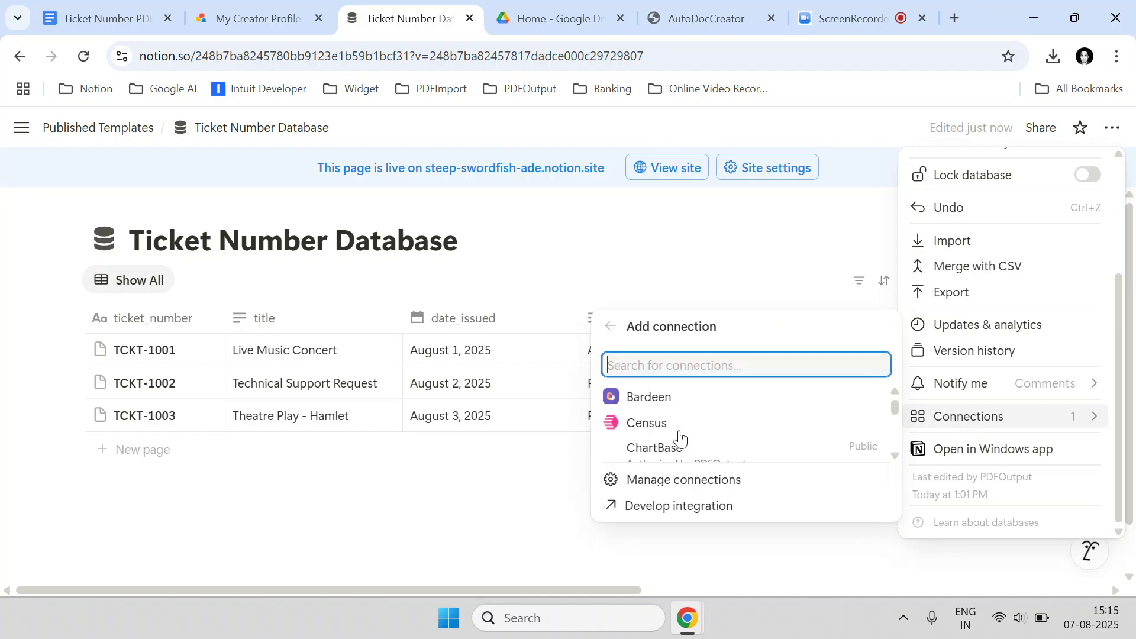
text(Tick)
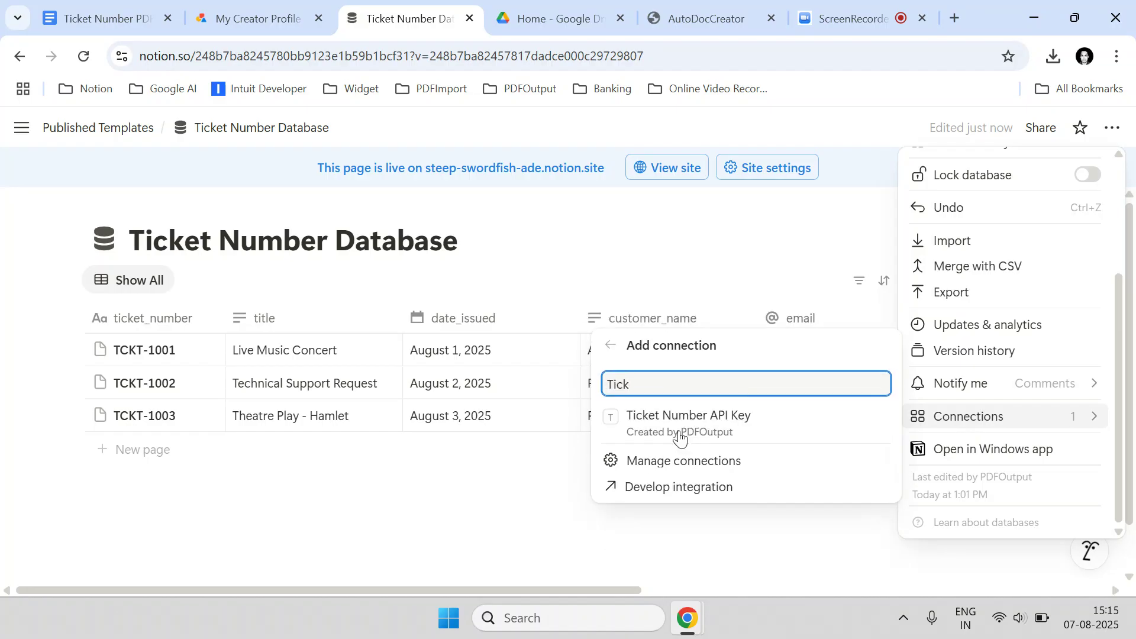
click(679, 437)
click(615, 475)
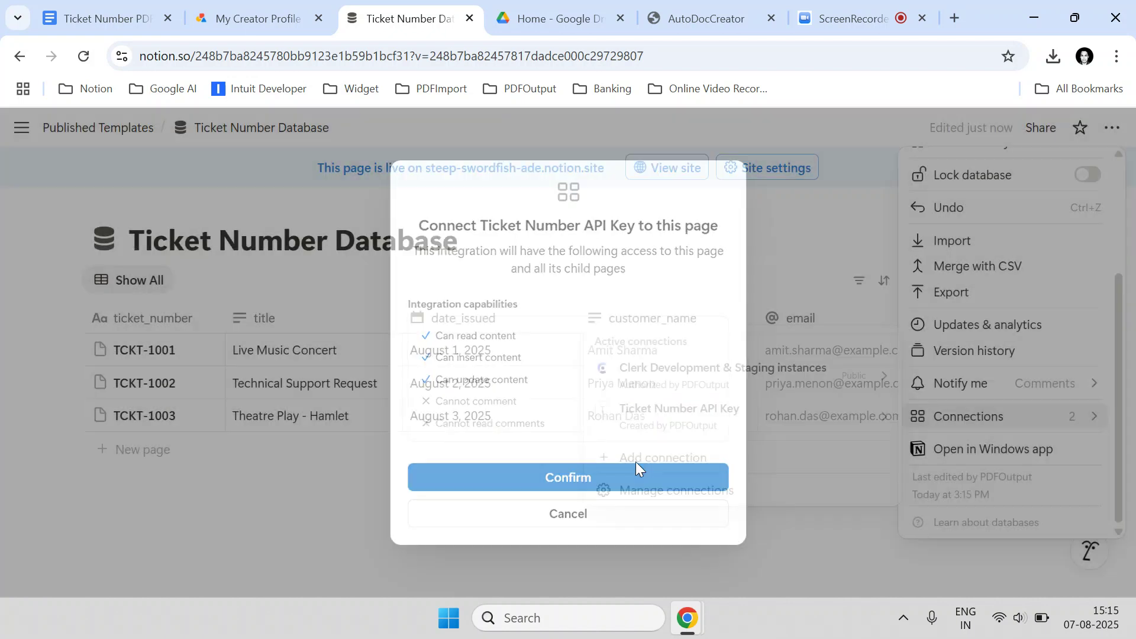
mouse_move(1038, 429)
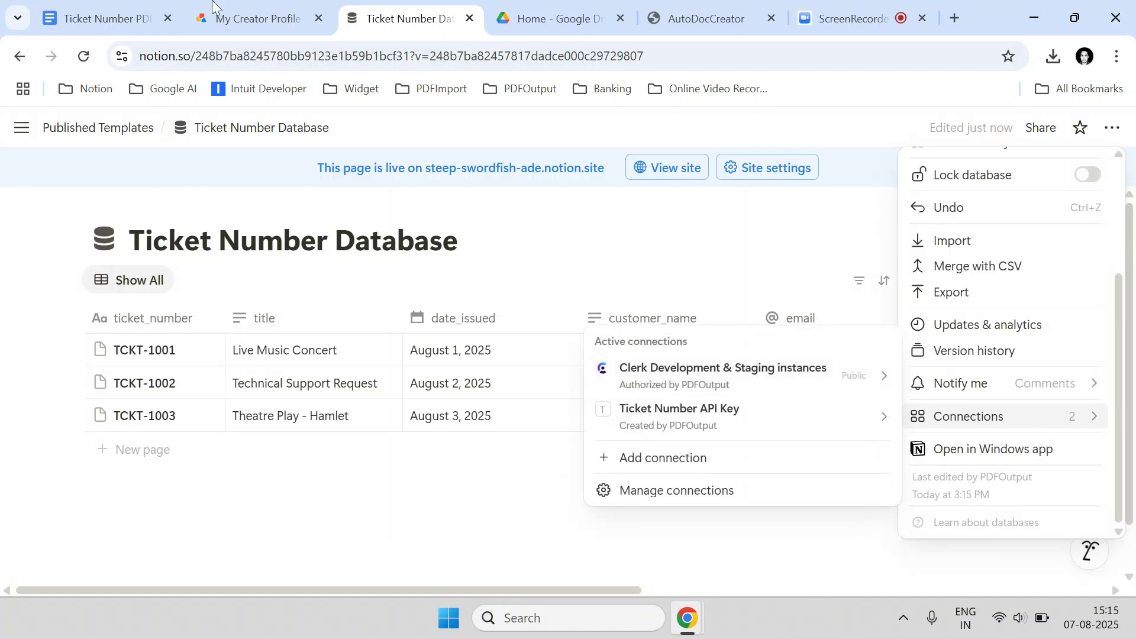
Return to the Google Doc, show the Notion database properties and review them against the ticket template's blank fields.
click(110, 6)
click(482, 148)
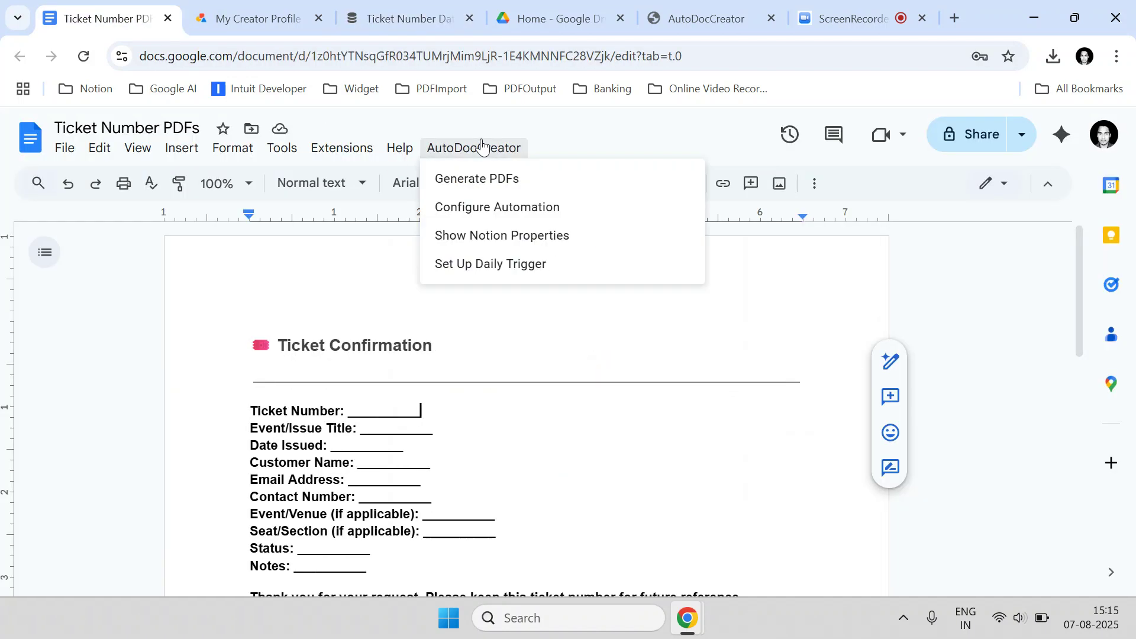
click(520, 237)
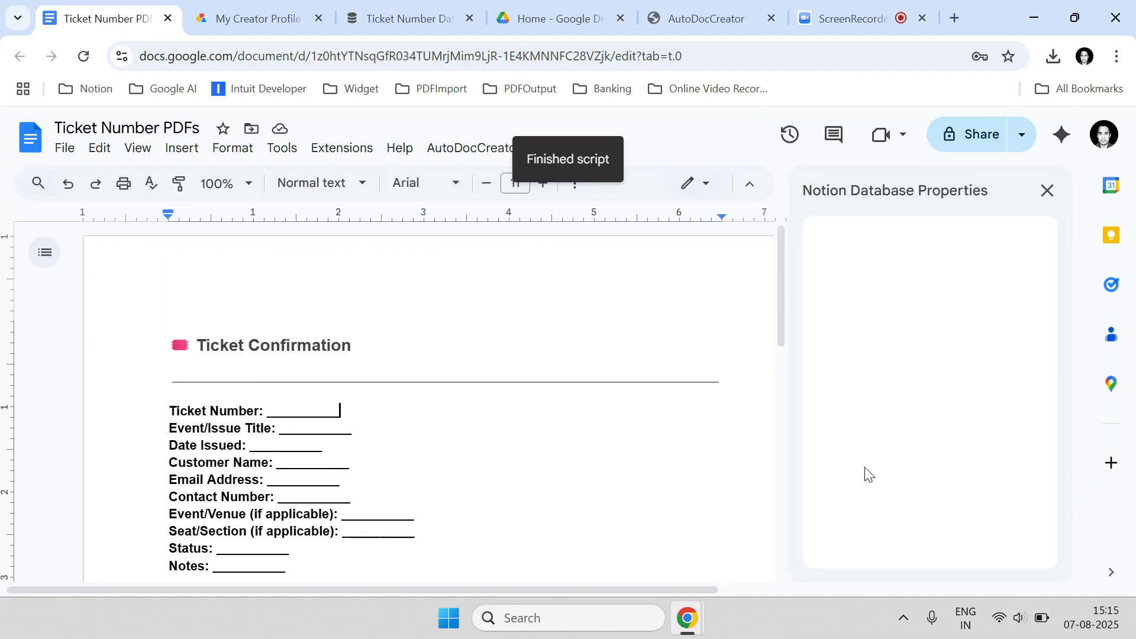
scroll(828, 485, down, 4)
scroll(834, 480, up, 3)
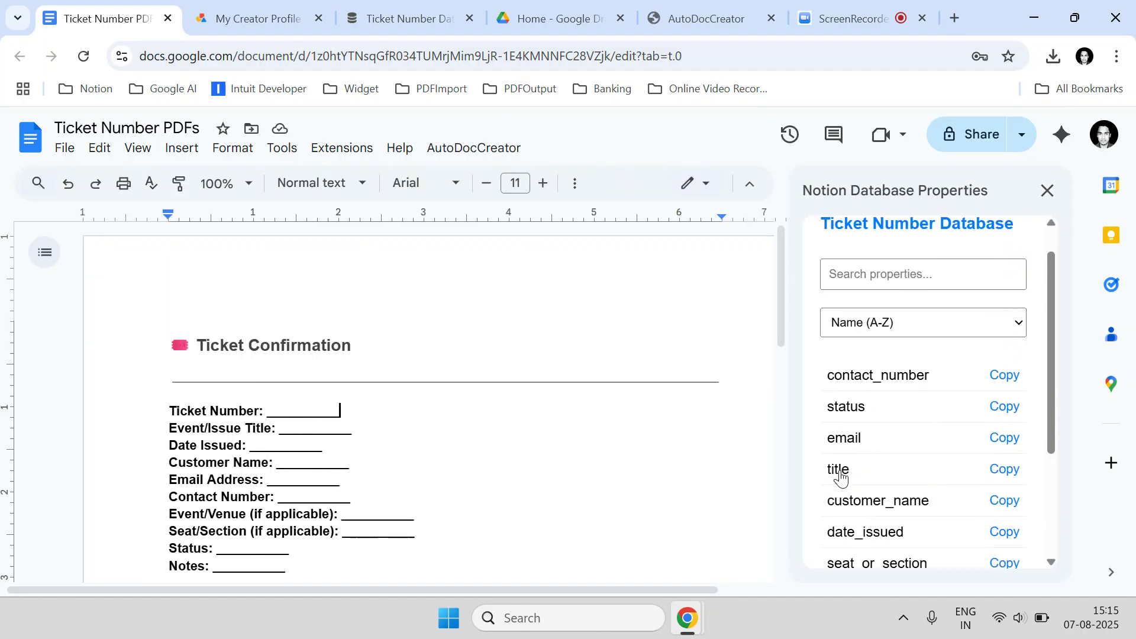
scroll(843, 473, down, 5)
scroll(849, 470, up, 4)
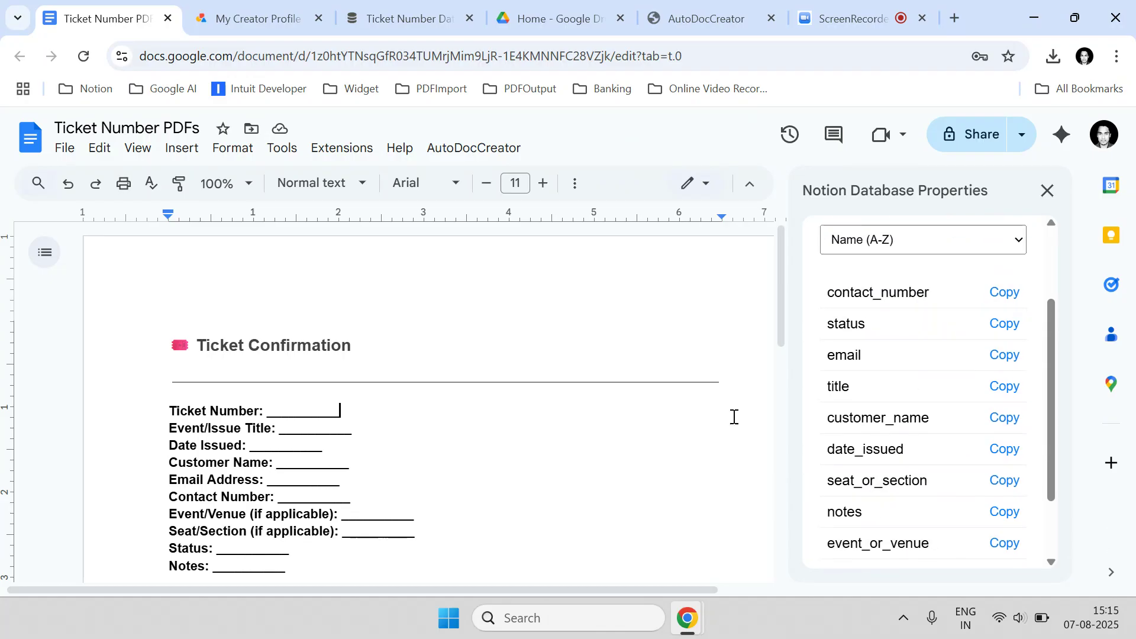
scroll(362, 426, down, 3)
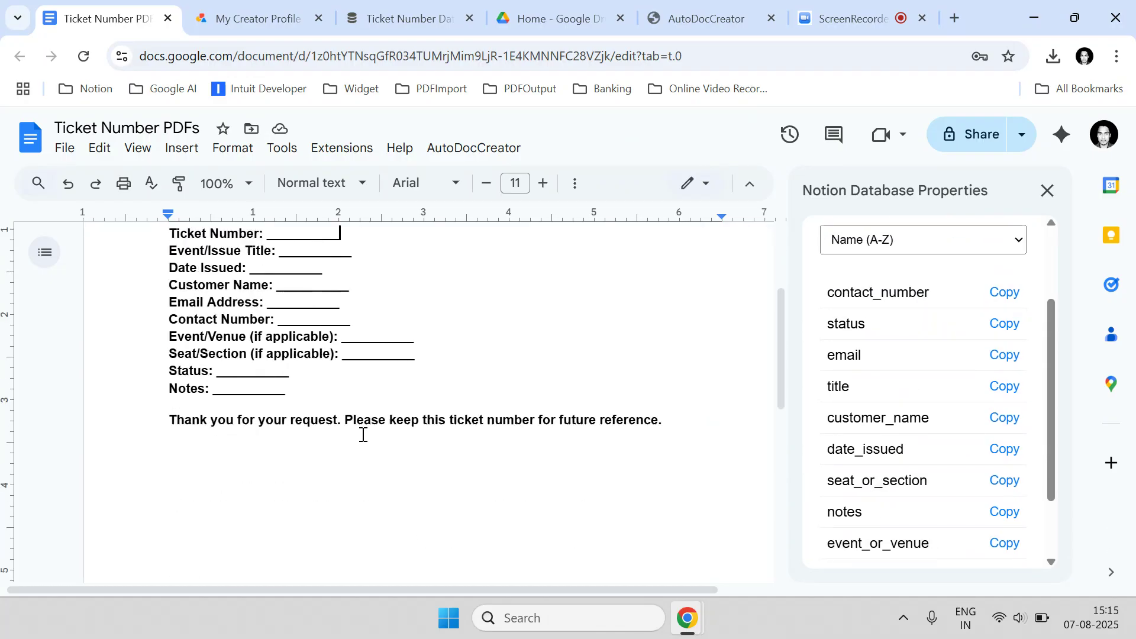
scroll(362, 434, up, 2)
scroll(914, 290, up, 2)
Search the properties for "tick", copy ticket_number and replace the Ticket Number blank with the {{ticket_number}} placeholder.
click(905, 312)
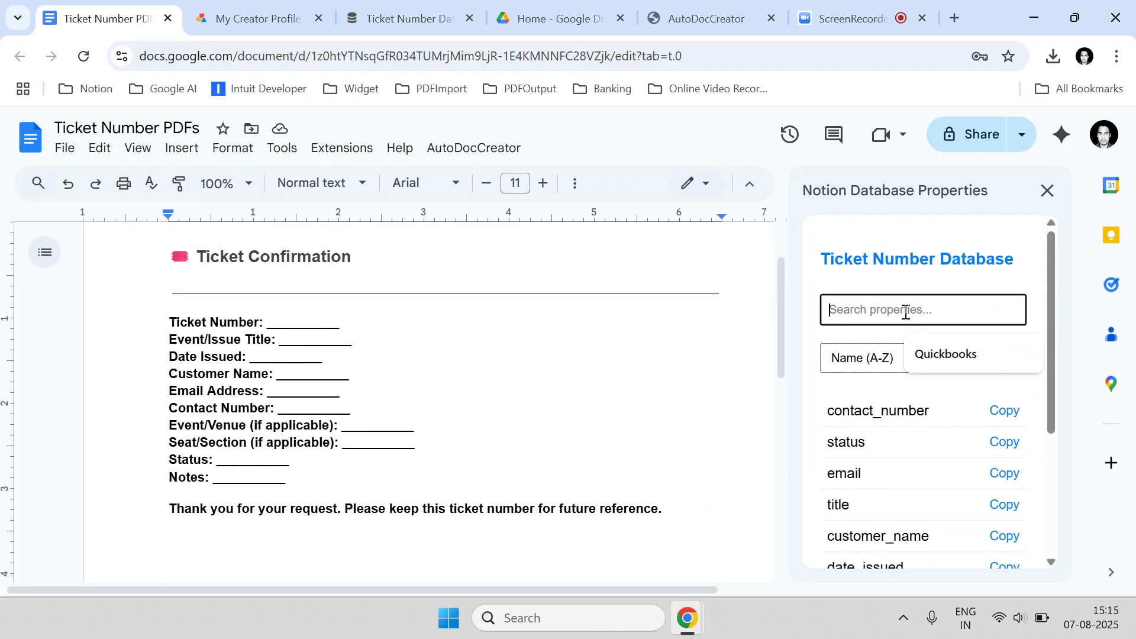
text(tick)
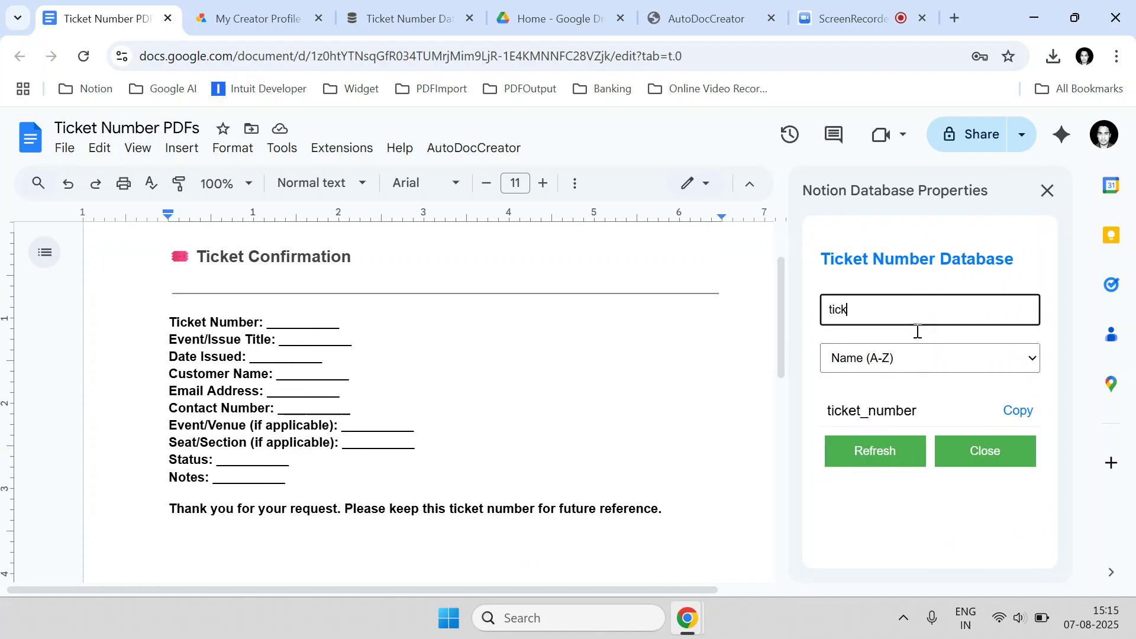
click(1014, 409)
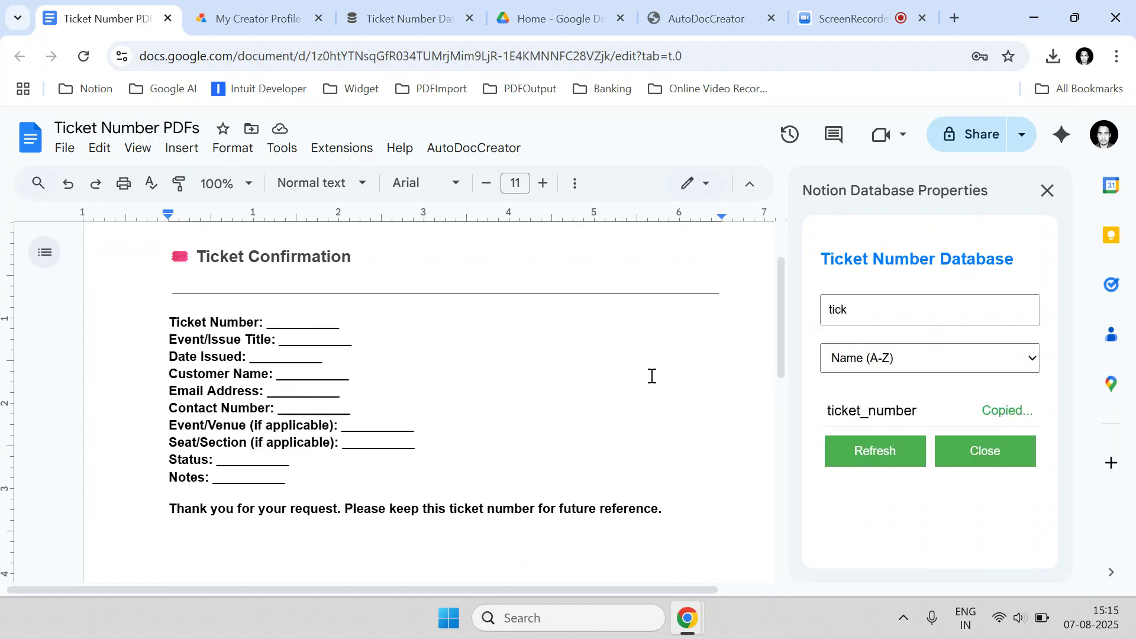
double_click(347, 322)
key(BackSpace)
key(BackSpace)
key(ctrl+v)
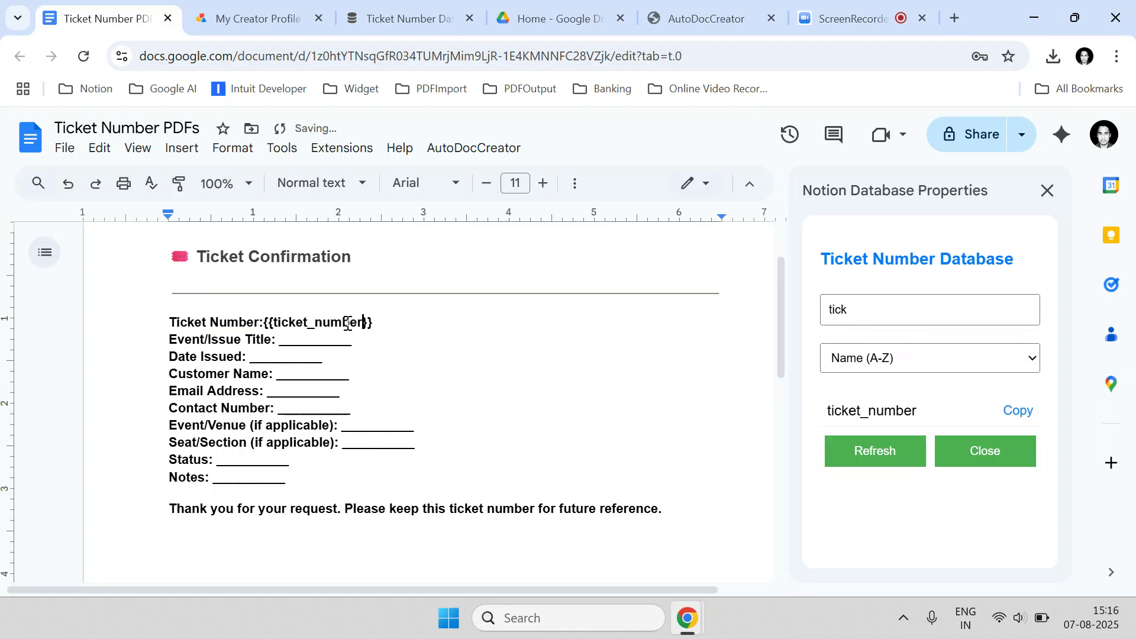
Remove the bold formatting from the {{ticket_number}} placeholder.
key(shift+End)
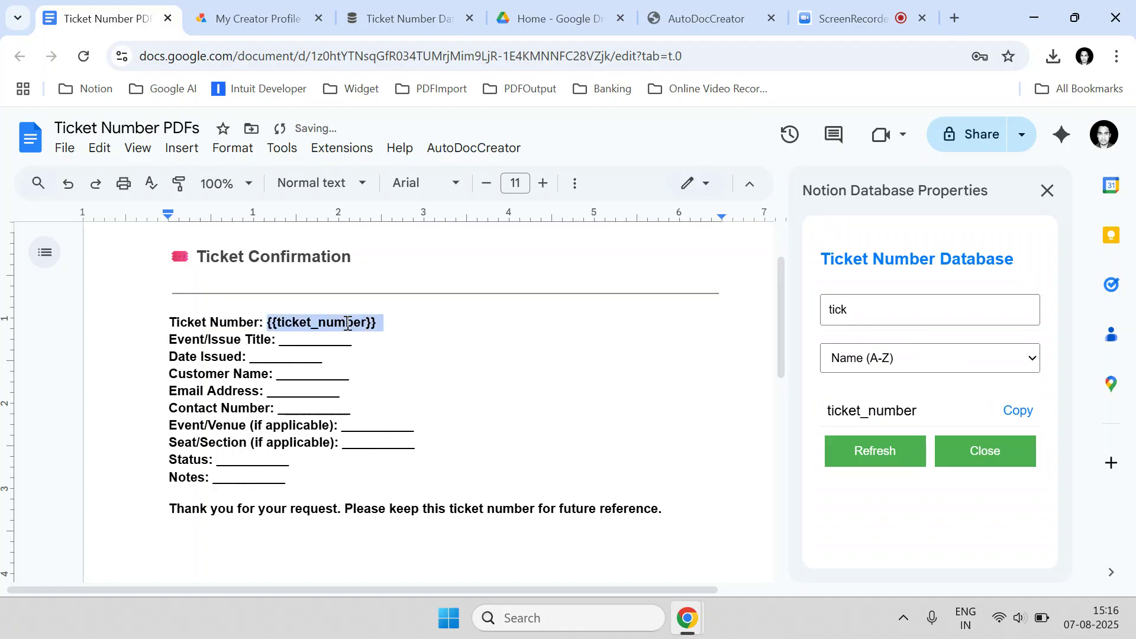
key(ctrl+b)
Search the properties for "event", copy event_or_venue and replace the Event/Issue Title blank with a non-bold {{event_or_venue}} placeholder.
click(885, 320)
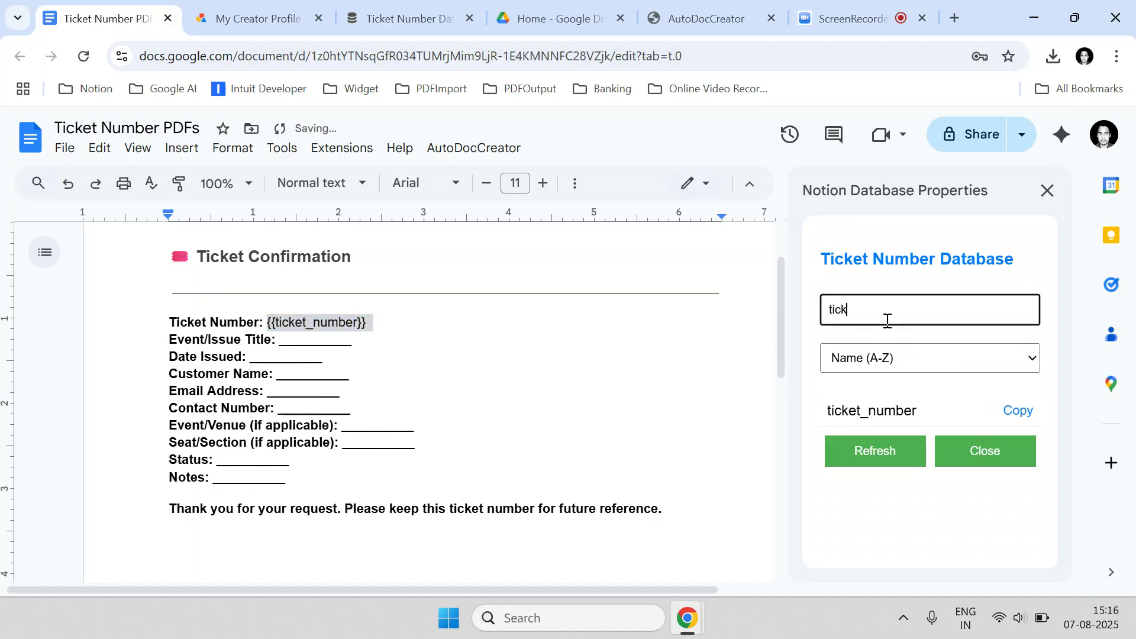
key(ctrl+a)
text(ev)
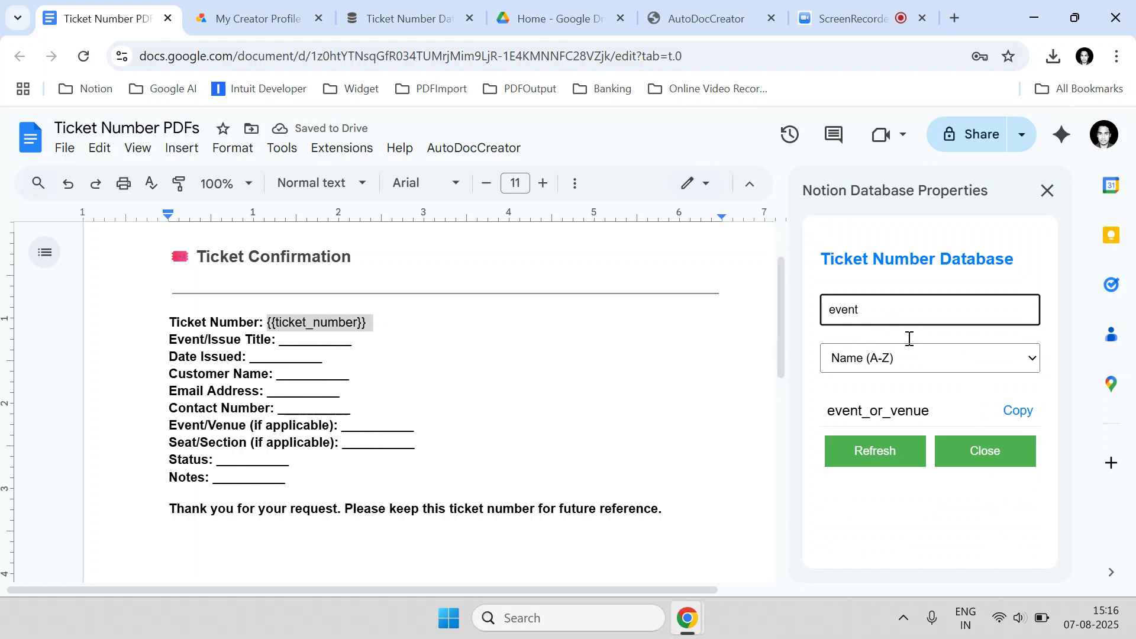
click(1019, 410)
double_click(302, 341)
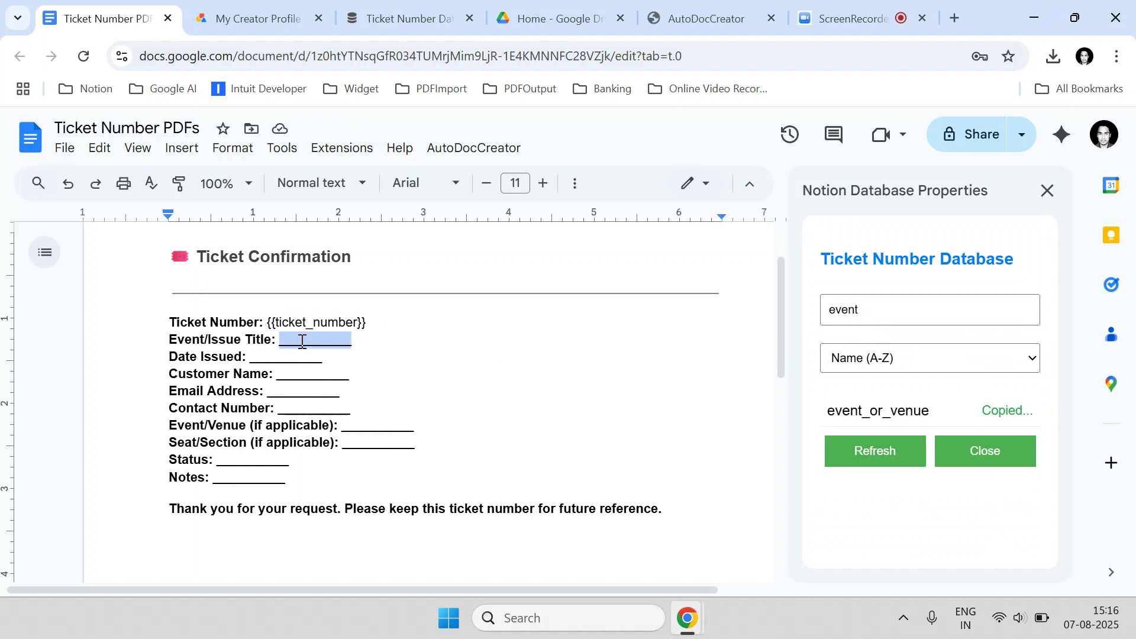
text({{event_or_venue}})
double_click(301, 341)
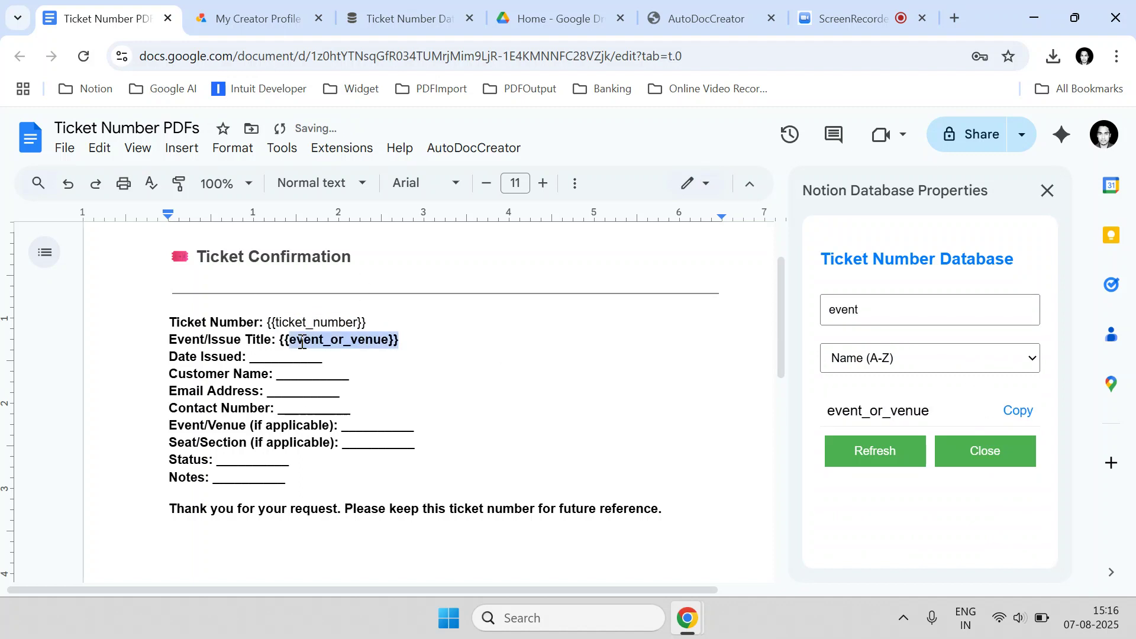
key(ctrl+b)
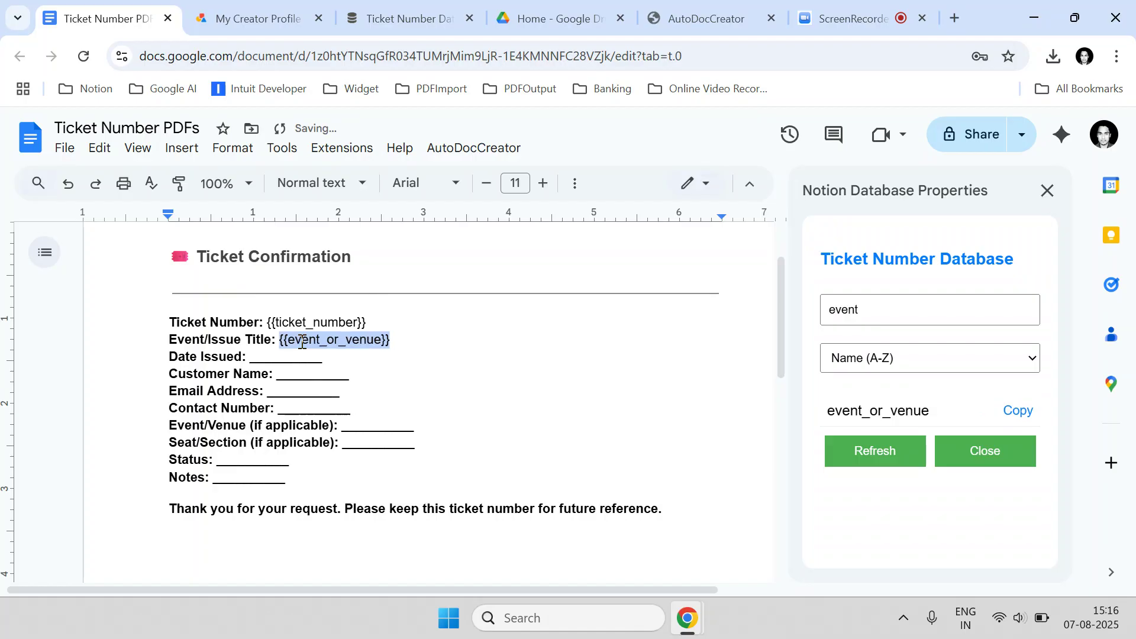
Search the properties for "date", copy date_issued and replace the Date Issued blank with a non-bold {{date_issued}} placeholder.
click(861, 317)
key(ctrl+a)
text(date)
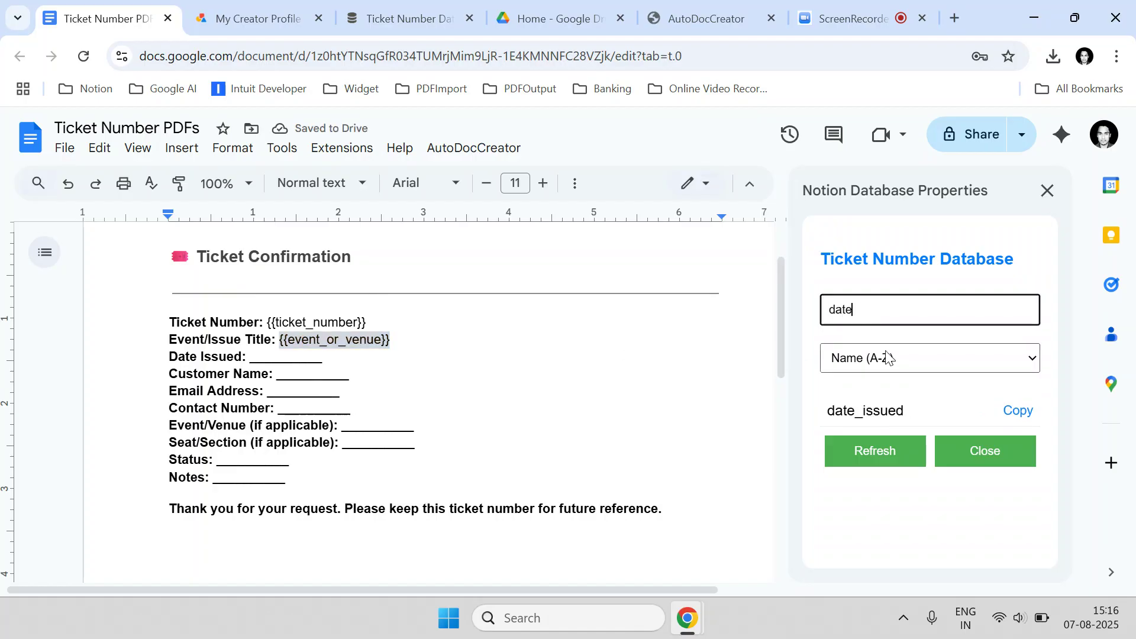
click(1017, 410)
click(344, 356)
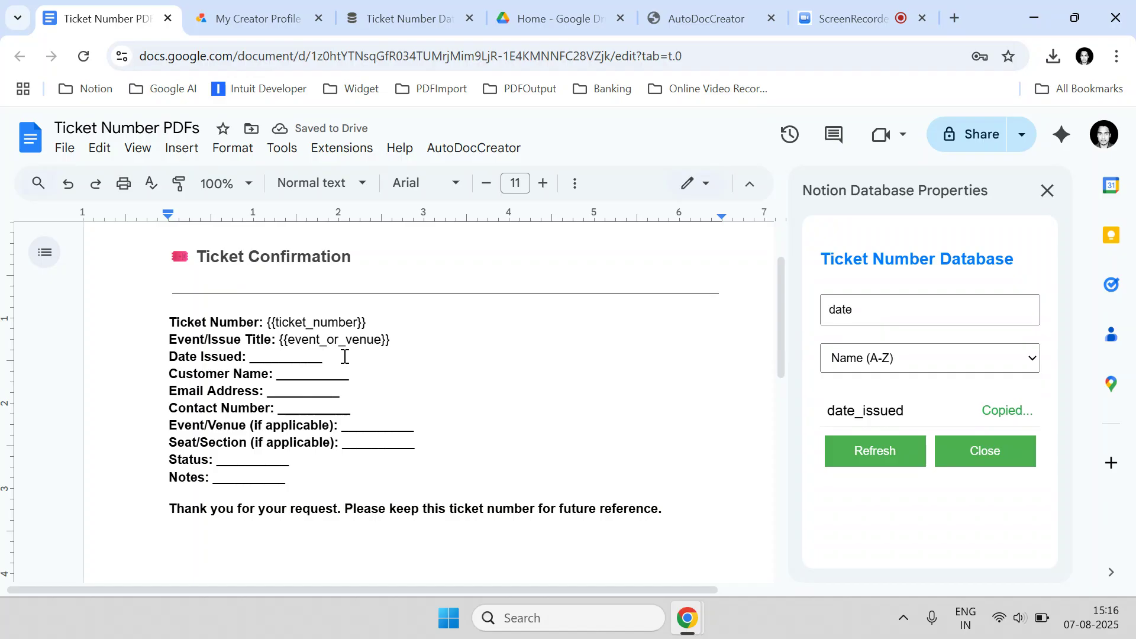
key(ctrl+shift+Left)
key(BackSpace)
key(ctrl+v)
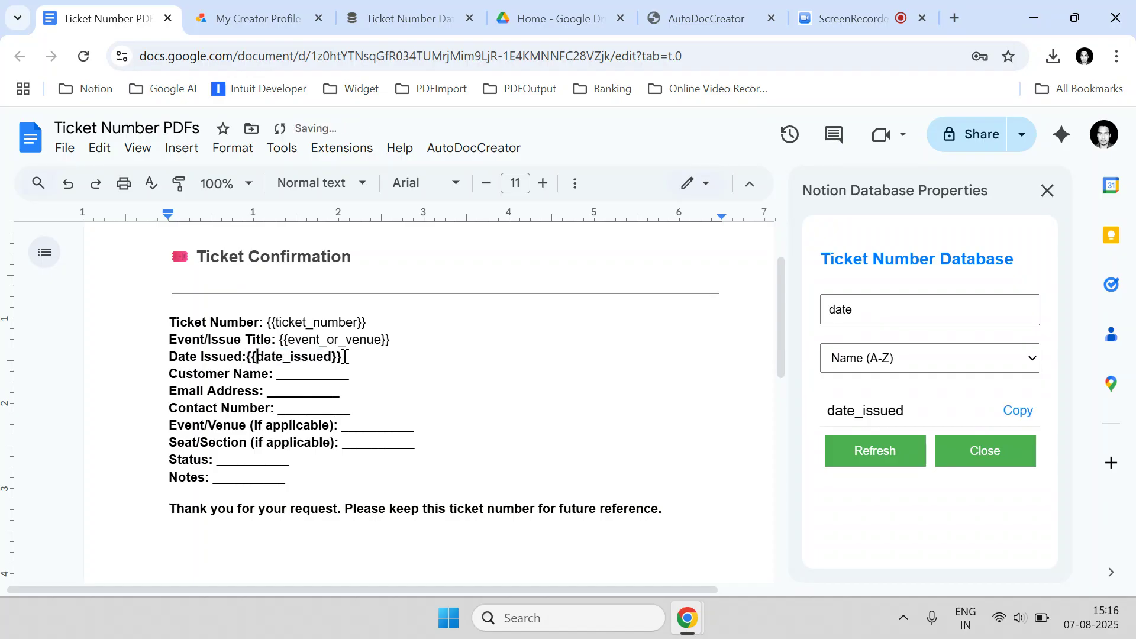
key(ctrl+shift+Right)
key(ctrl+shift+Right)
key(ctrl+shift+Right)
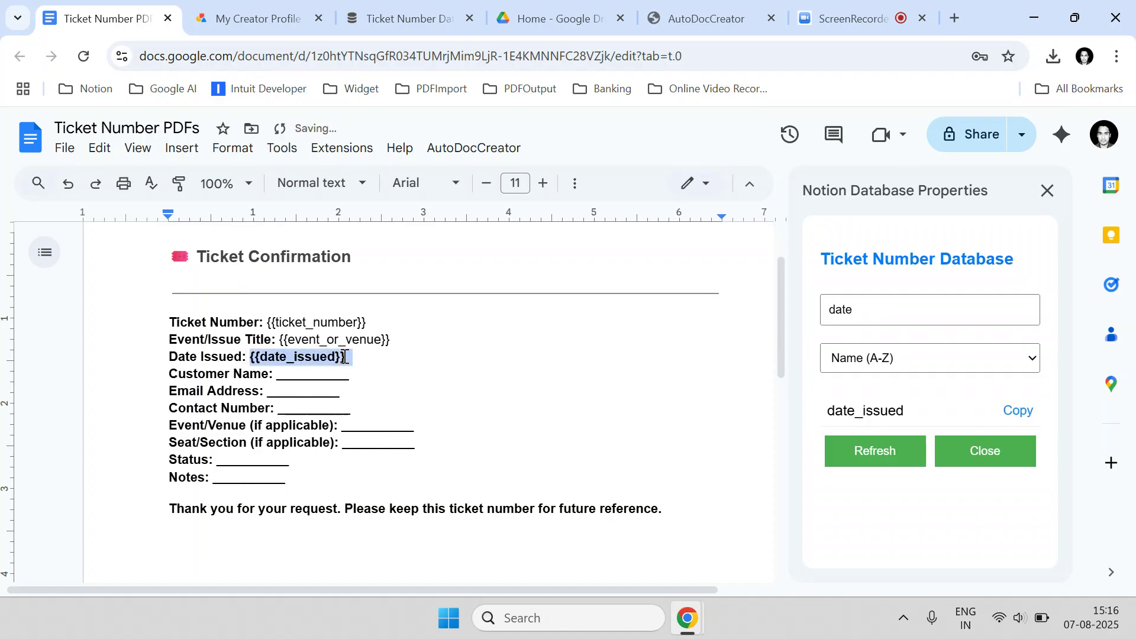
key(ctrl+b)
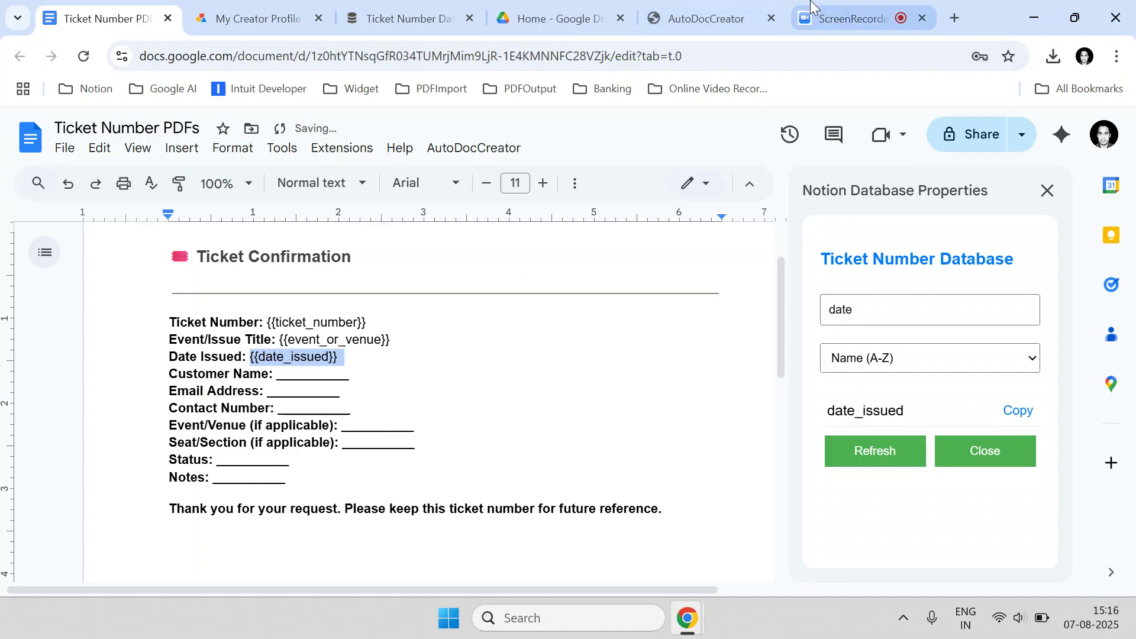
click(849, 18)
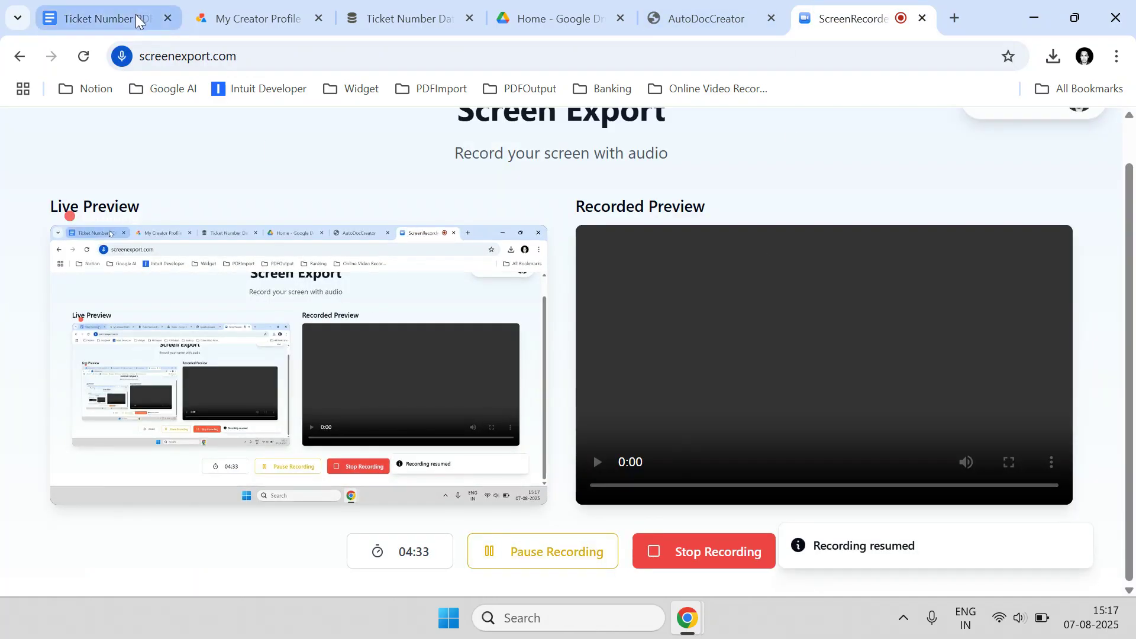
click(118, 19)
Close the Notion database properties and generate the PDFs from the ticket template with AutoDocCreator.
click(362, 408)
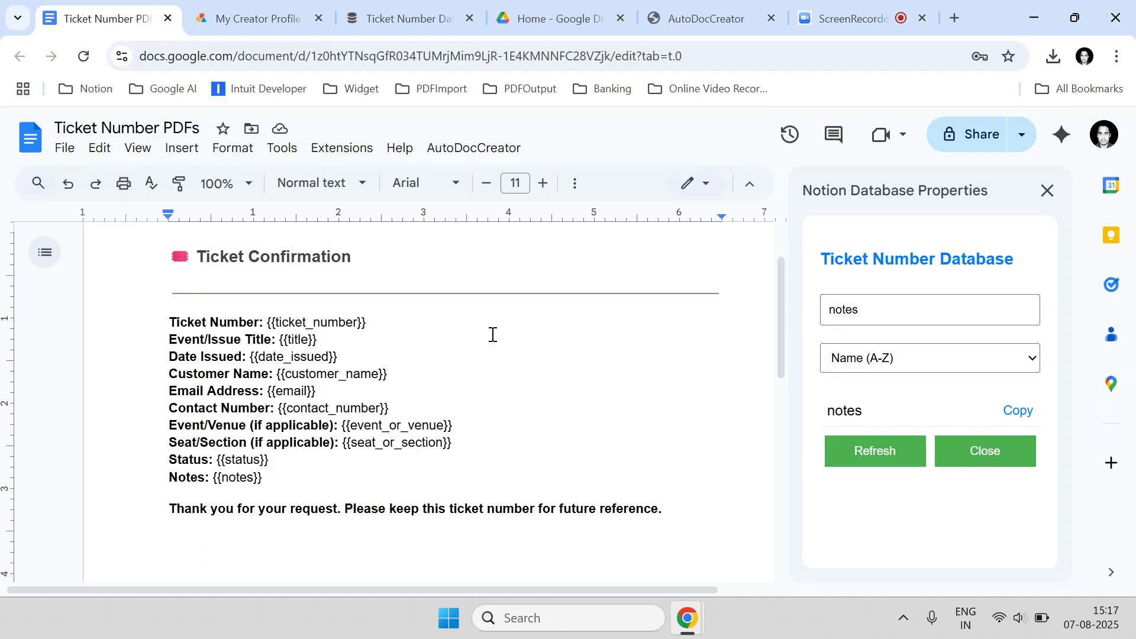
click(962, 452)
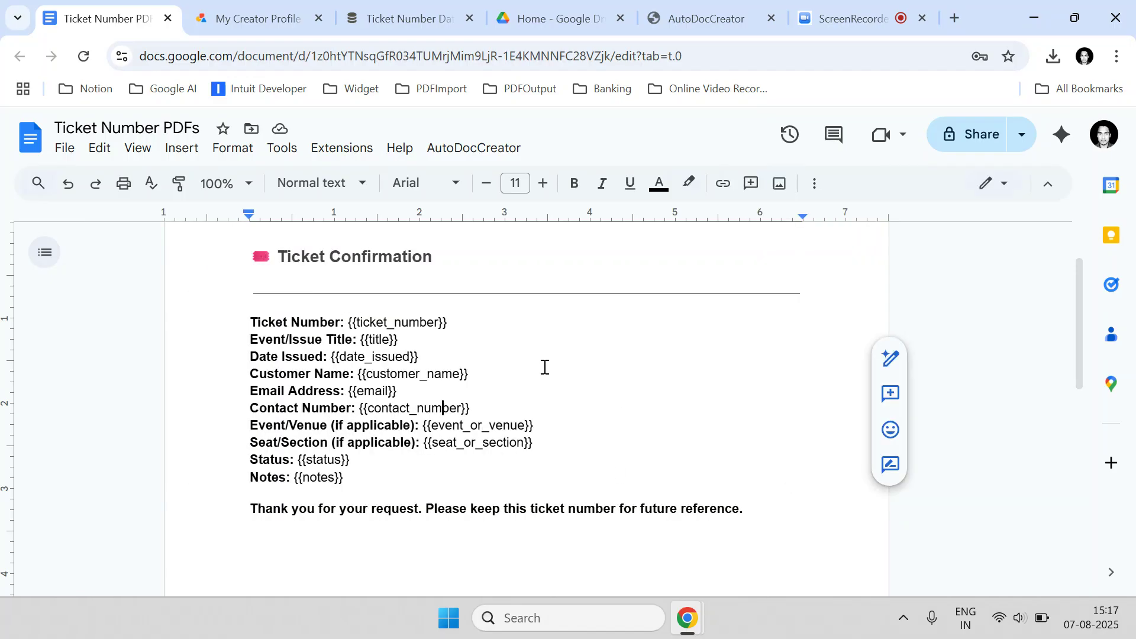
click(483, 152)
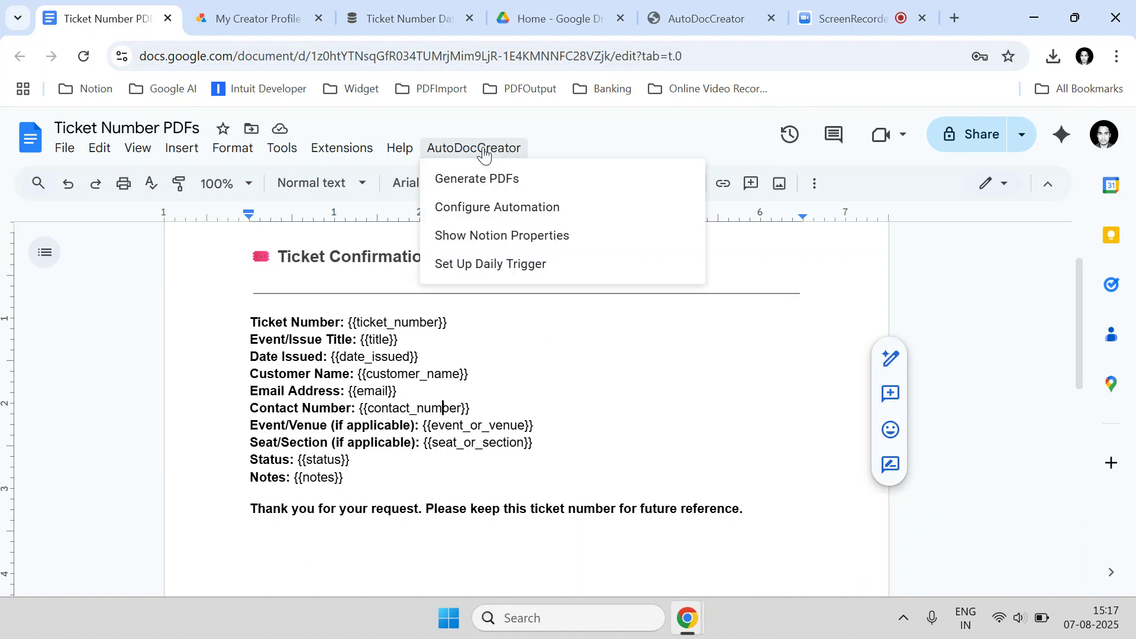
click(597, 188)
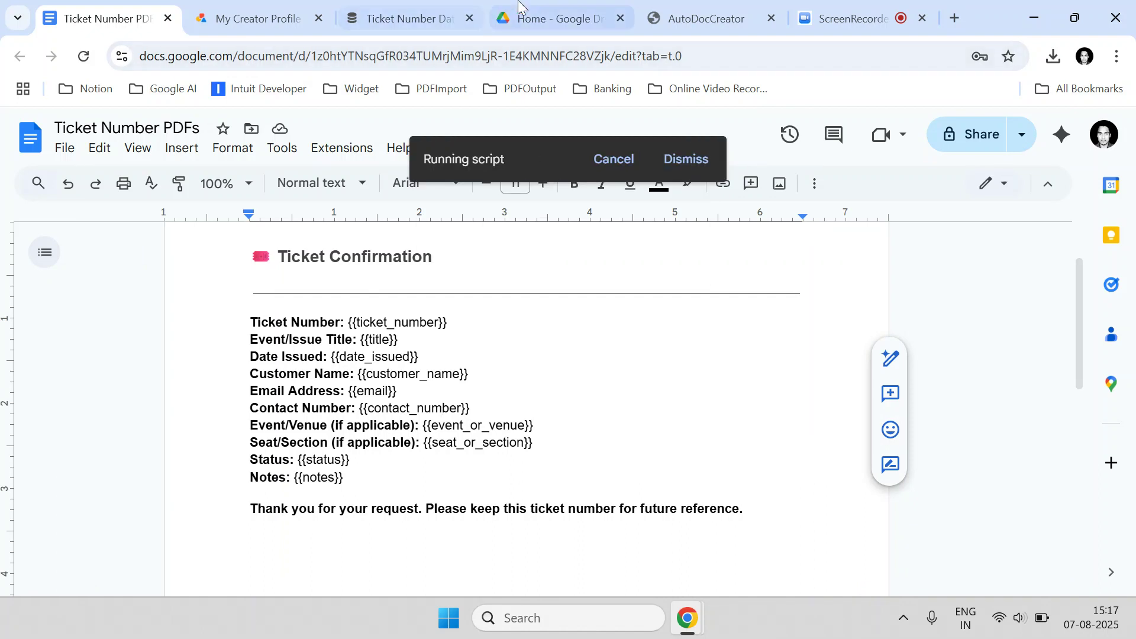
Switch to Google Drive, open the Ticket Number PDFs folder and refresh it to check for generated files.
click(553, 17)
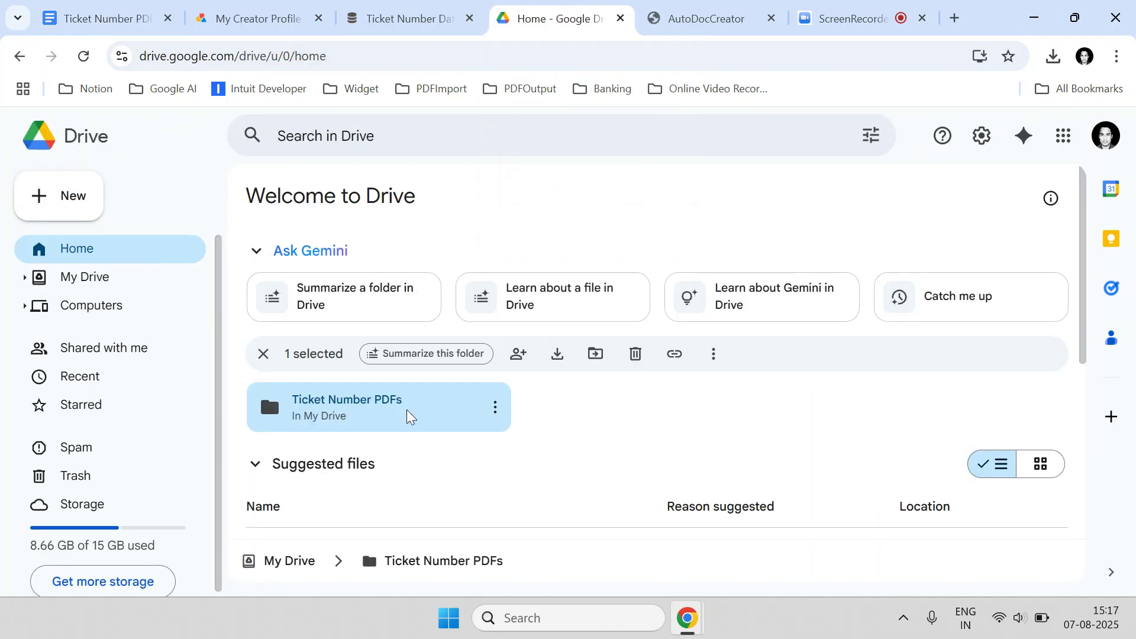
double_click(376, 417)
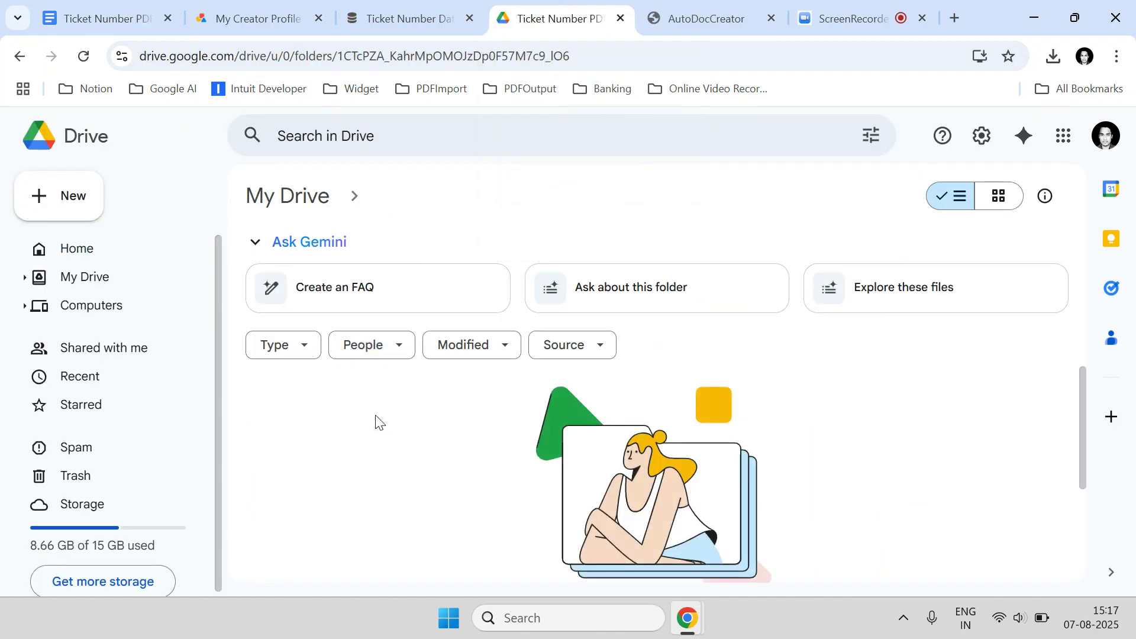
click(142, 17)
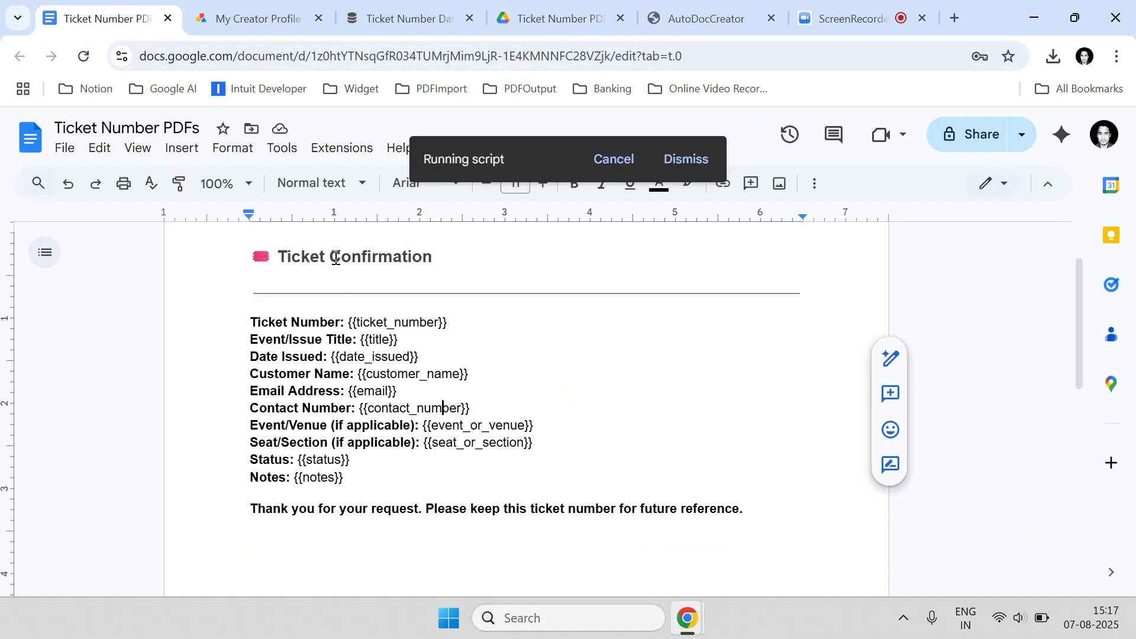
click(550, 18)
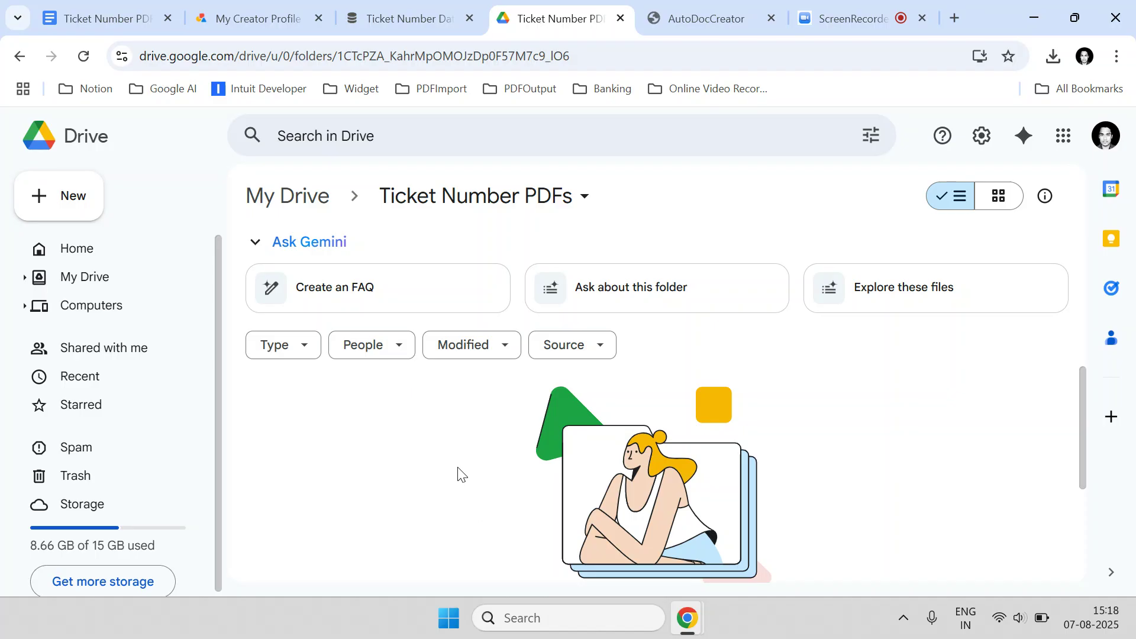
click(87, 55)
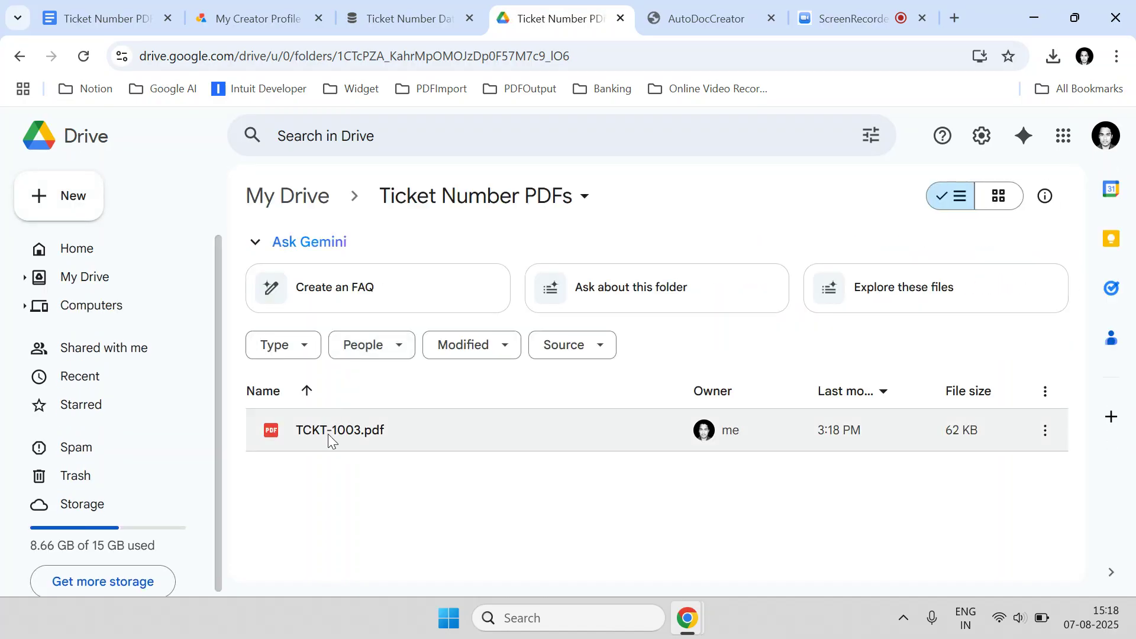
Open TCKT-1003.pdf and compare its ticket number with the matching row of the Ticket Number Database in Notion.
click(327, 434)
double_click(328, 434)
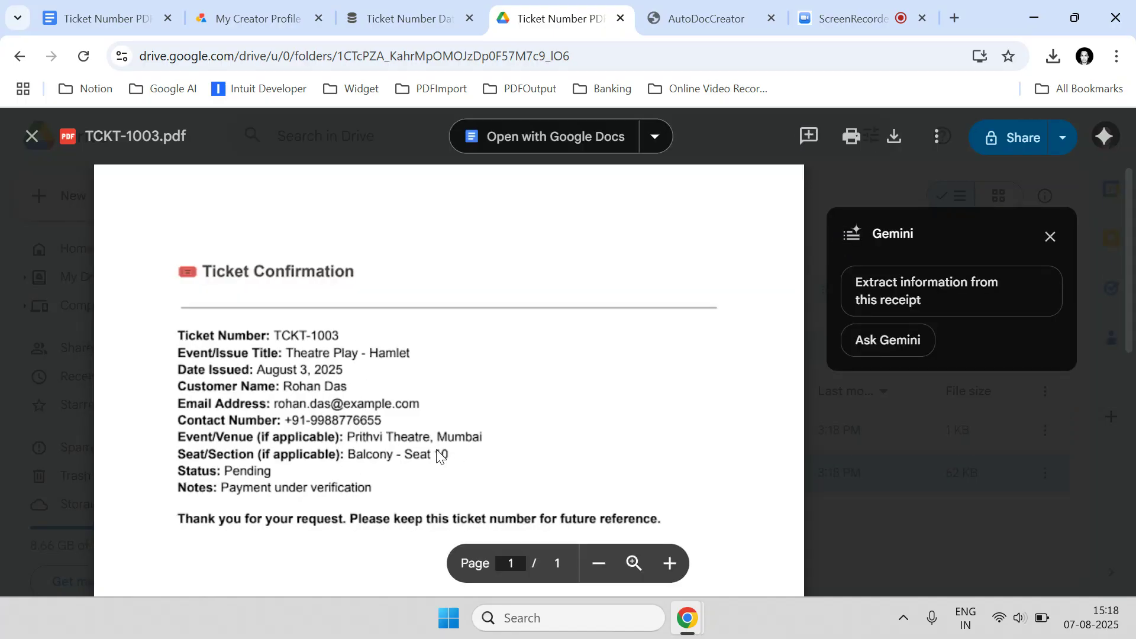
drag(272, 335, 335, 336)
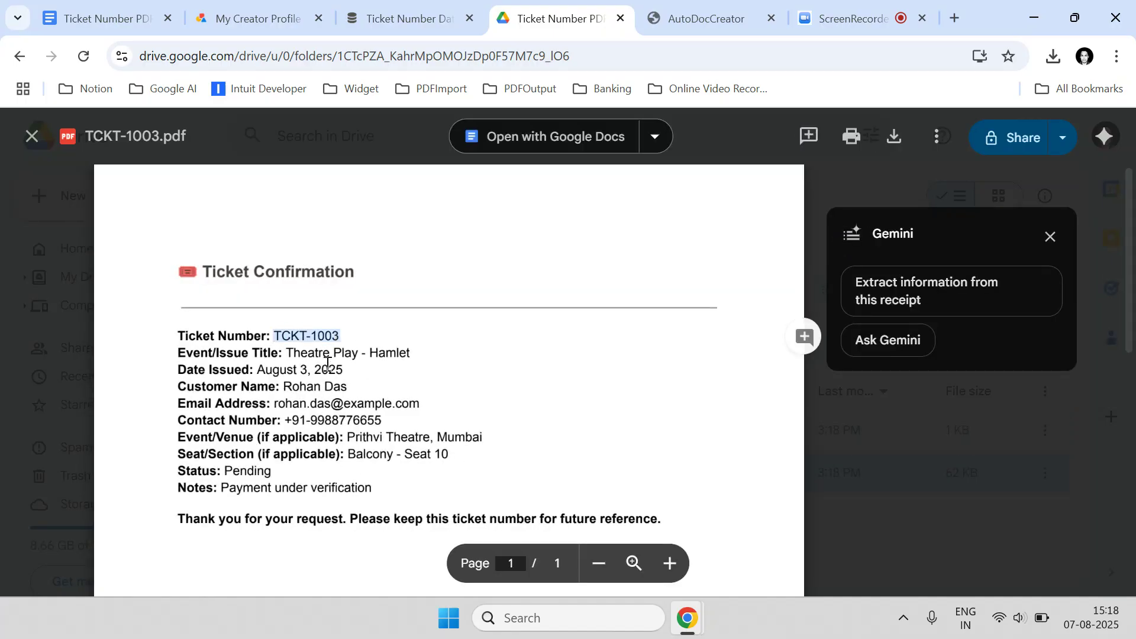
click(375, 19)
click(200, 500)
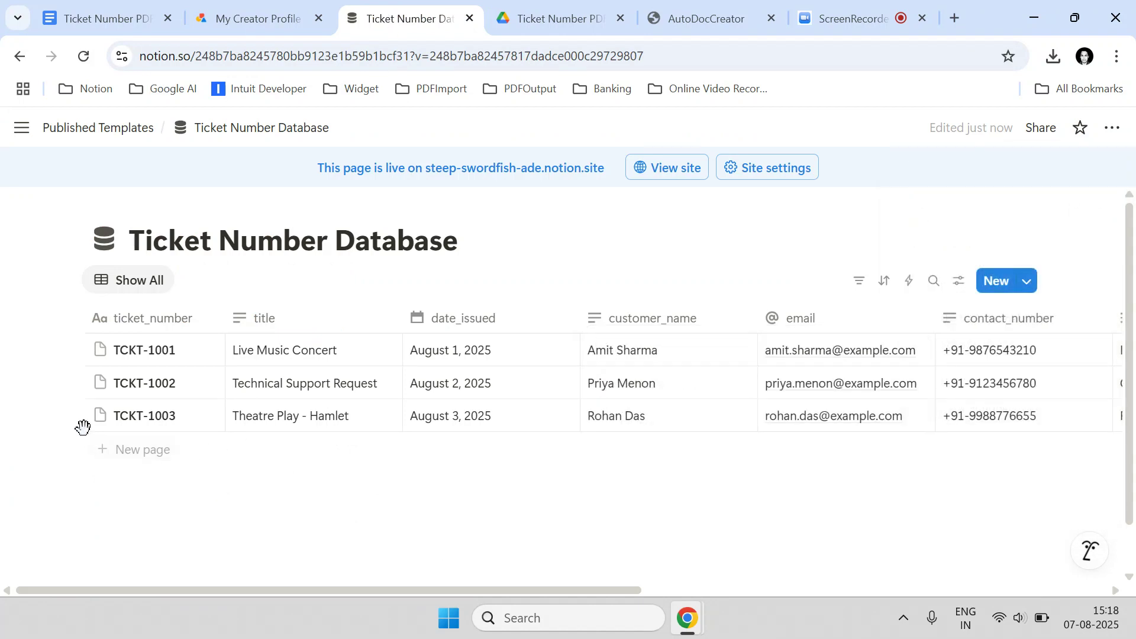
click(69, 416)
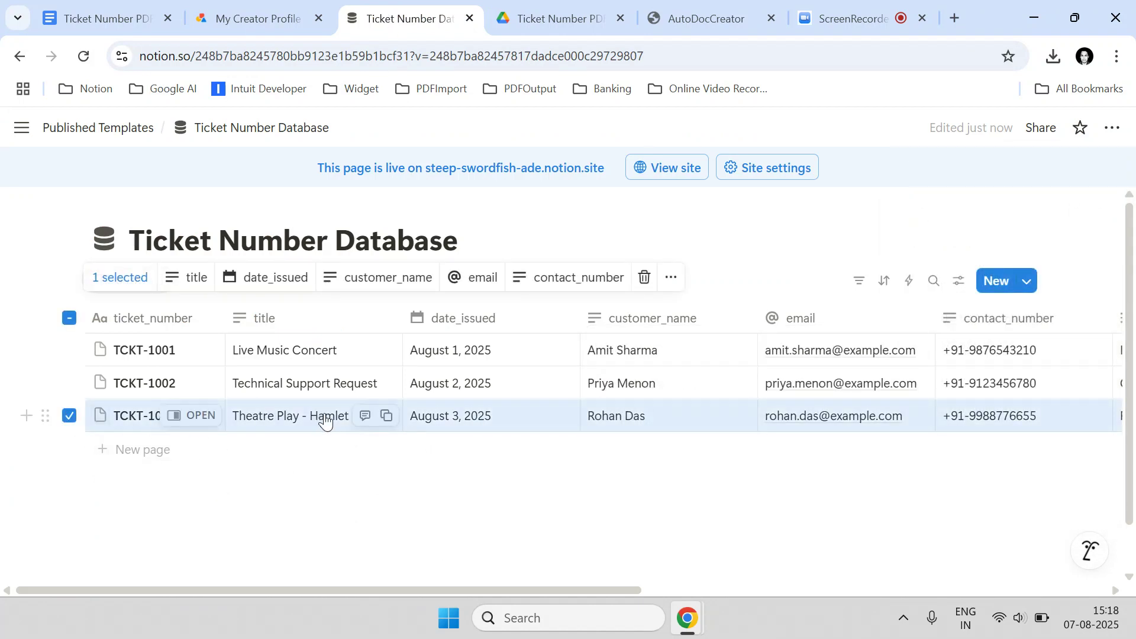
Return to TCKT-1003.pdf in Google Drive, review the whole page and close the preview.
click(548, 19)
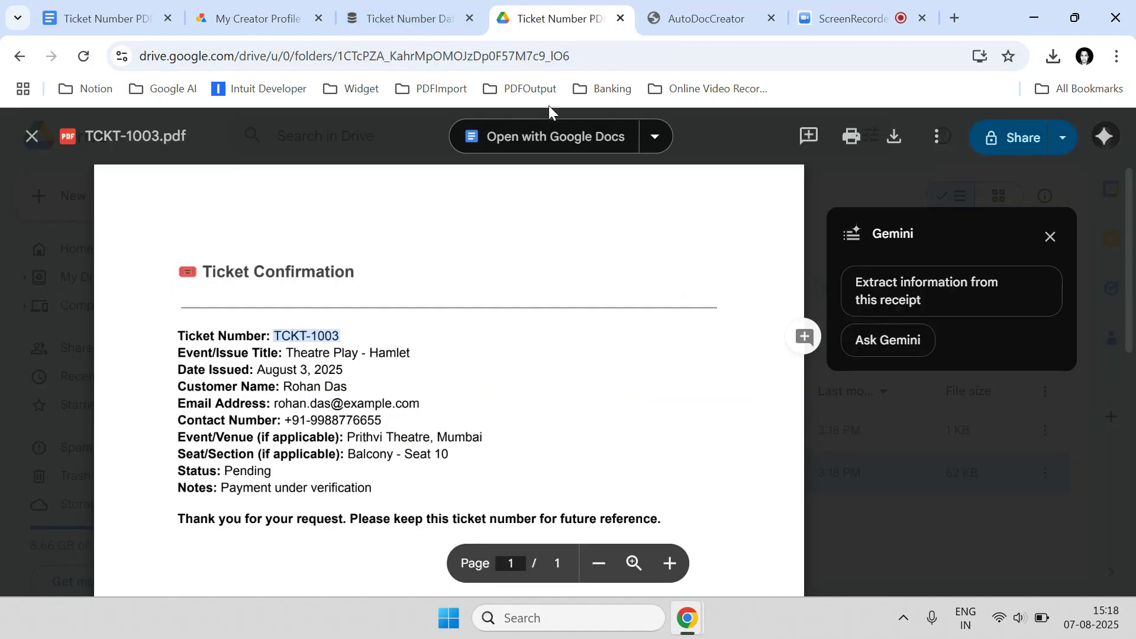
scroll(355, 438, down, 4)
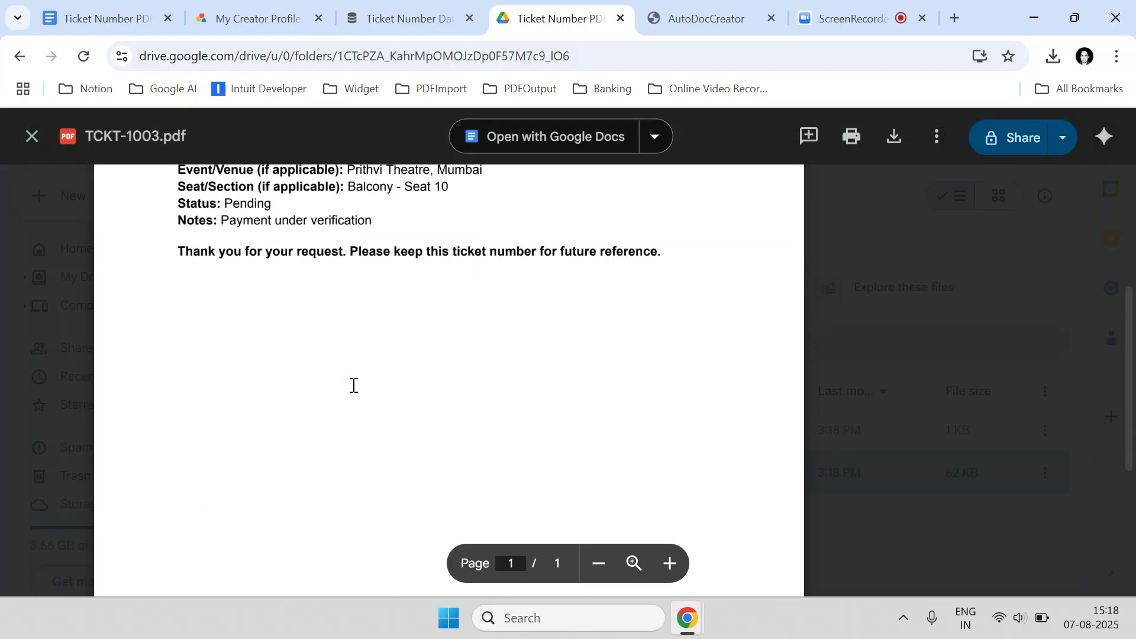
scroll(352, 385, up, 4)
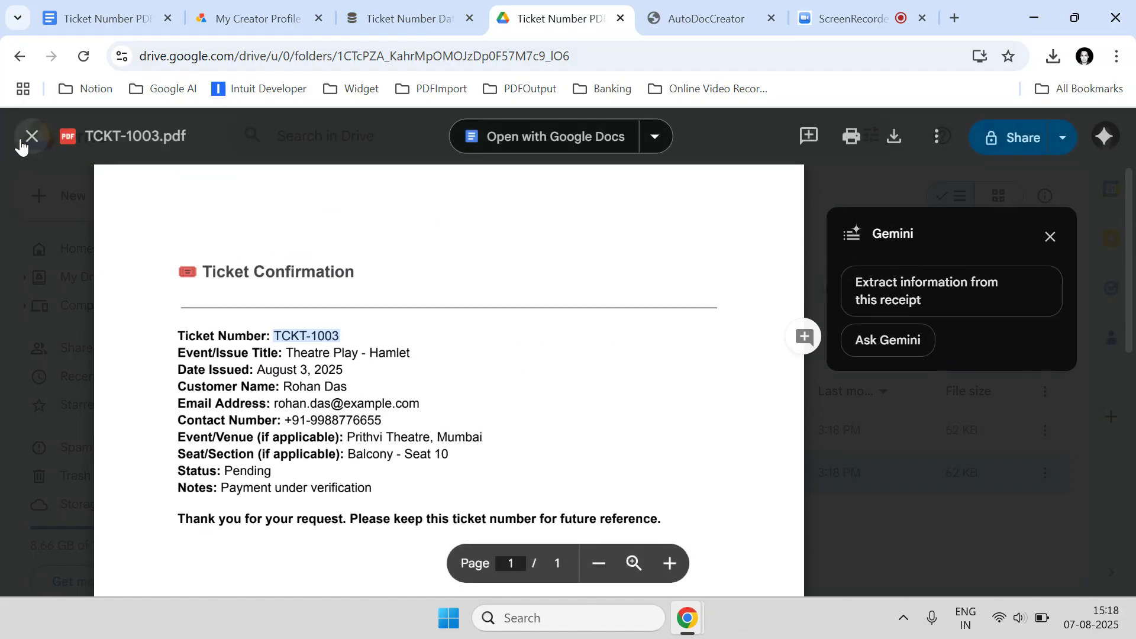
click(26, 141)
Open TCKT-1002.pdf, review its ticket confirmation details and close the preview.
double_click(396, 425)
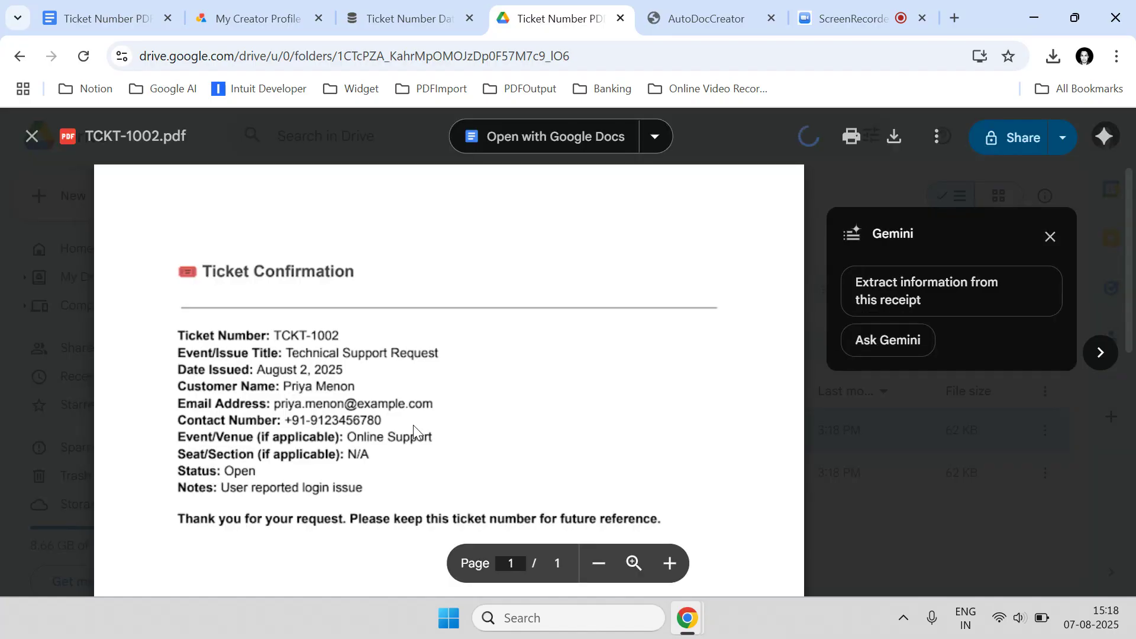
scroll(408, 388, down, 3)
scroll(410, 388, up, 3)
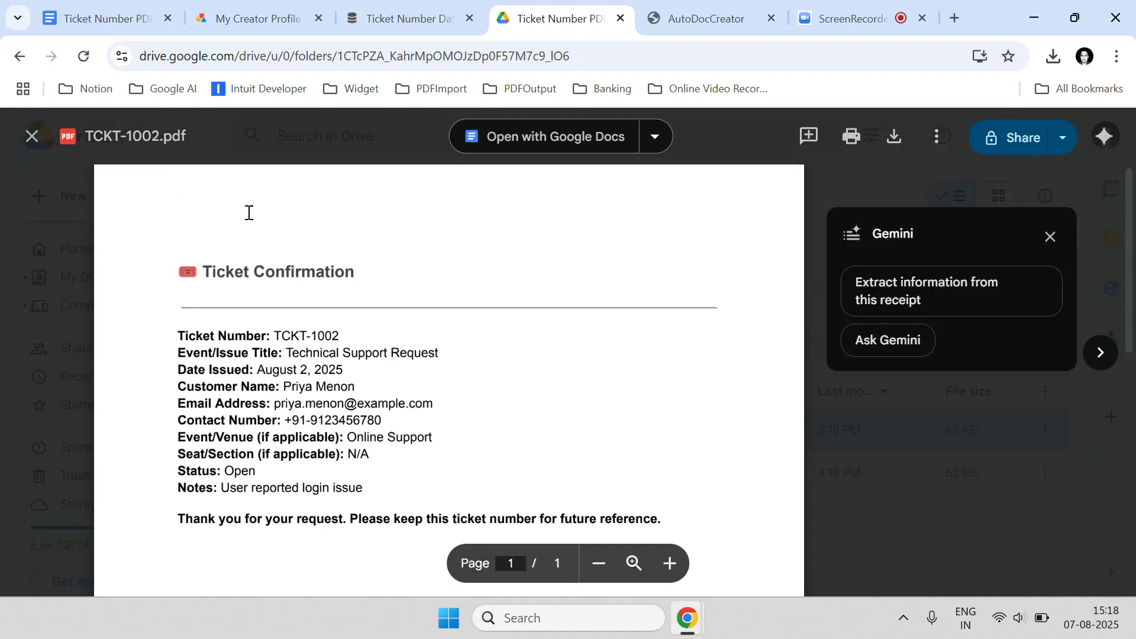
click(36, 137)
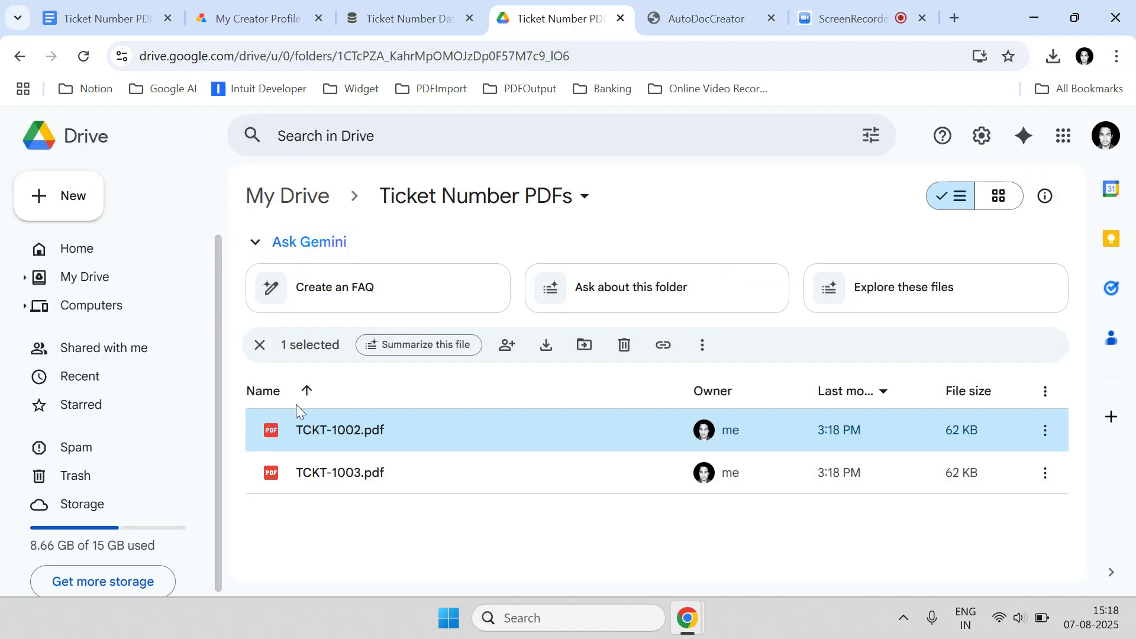
Clear the file selection, refresh the Ticket Number PDFs folder and open TCKT-1001.pdf for review.
click(259, 345)
click(94, 62)
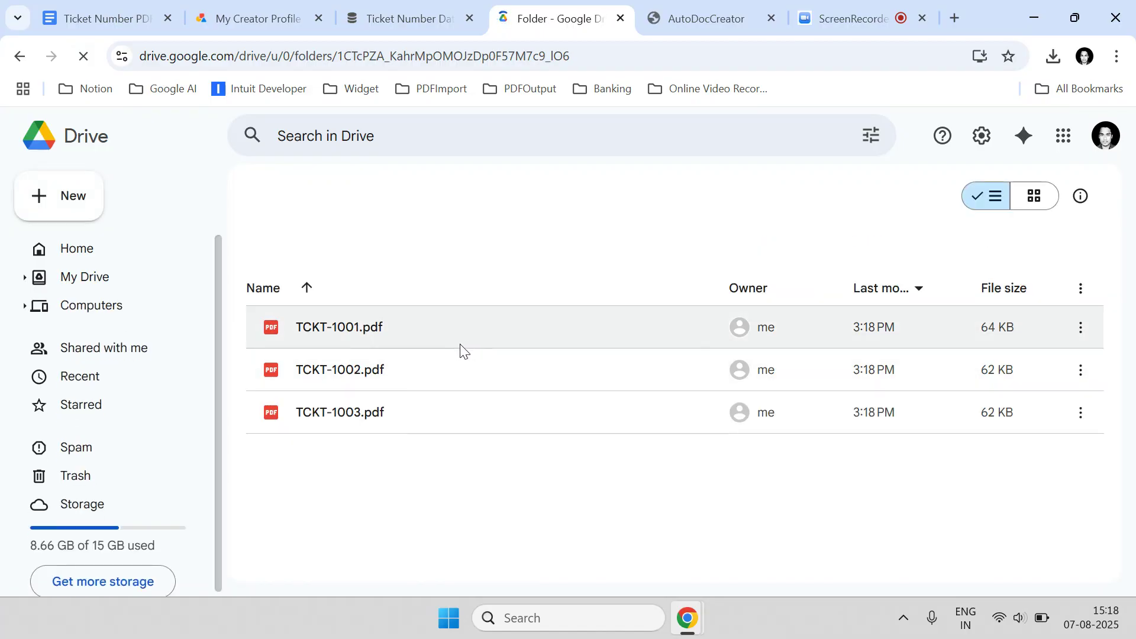
click(449, 331)
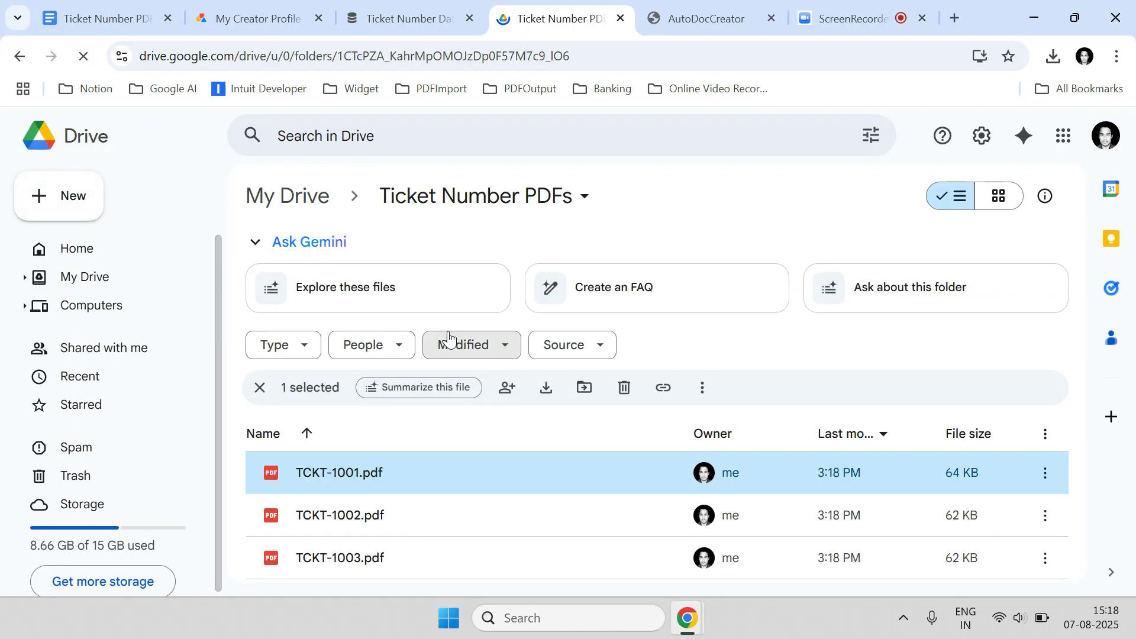
double_click(412, 470)
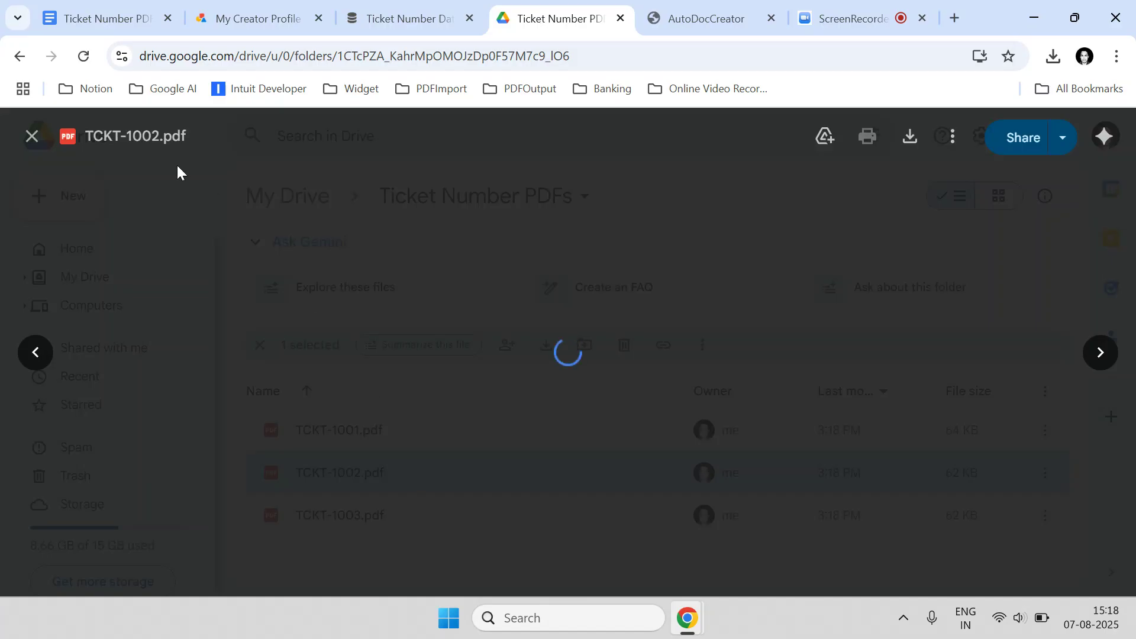
key(Left)
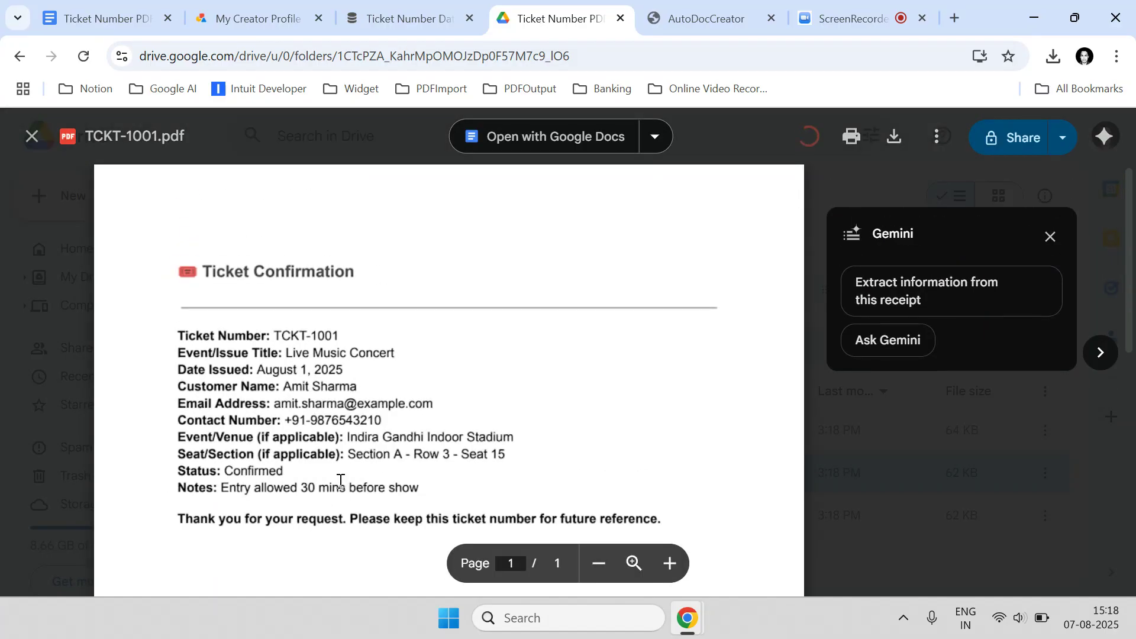
Page from TCKT-1001.pdf through to TCKT-1003.pdf and back, comparing the ticket confirmations, and close the preview.
key(Right)
key(Right)
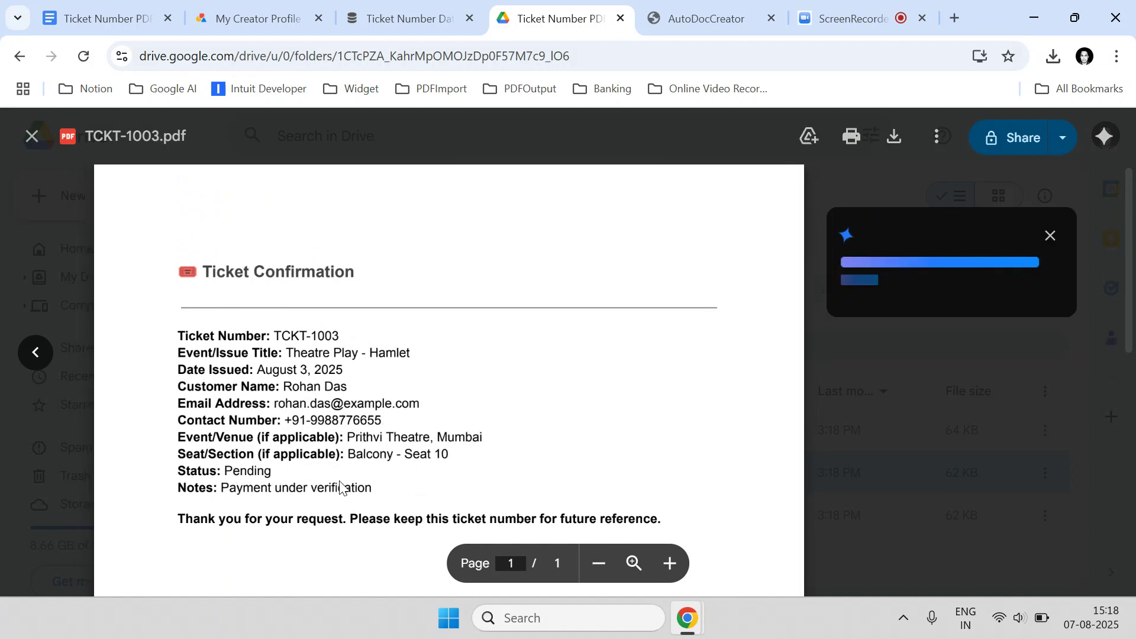
key(Left)
key(Left)
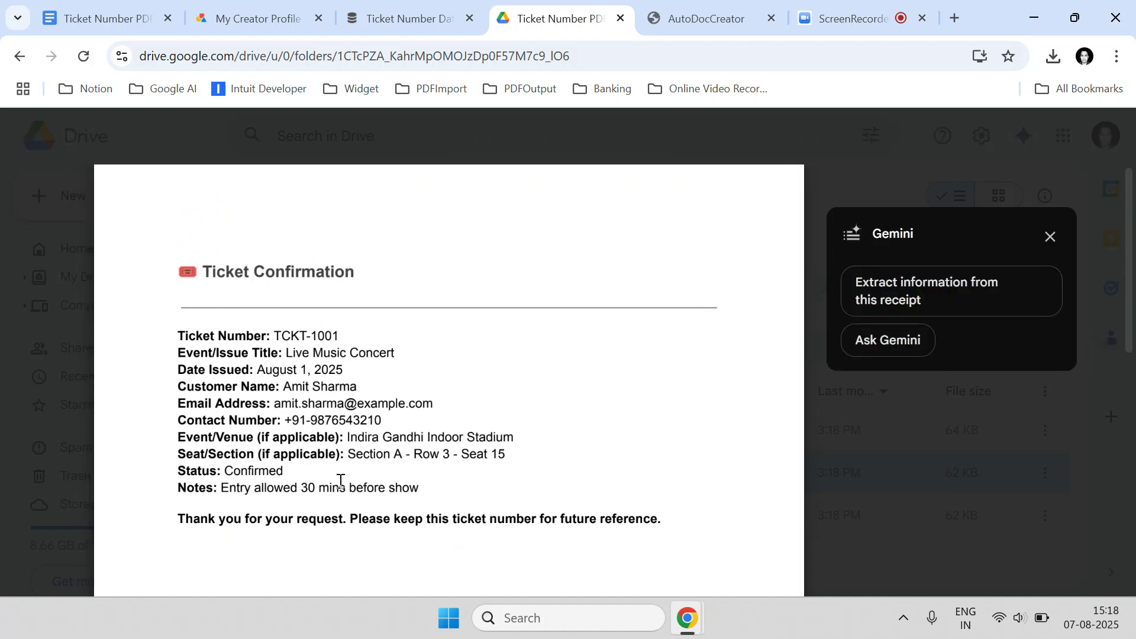
click(32, 135)
Return to the Ticket Number PDFs template in Google Docs and dismiss the PDF generation success dialog.
key(ctrl+1)
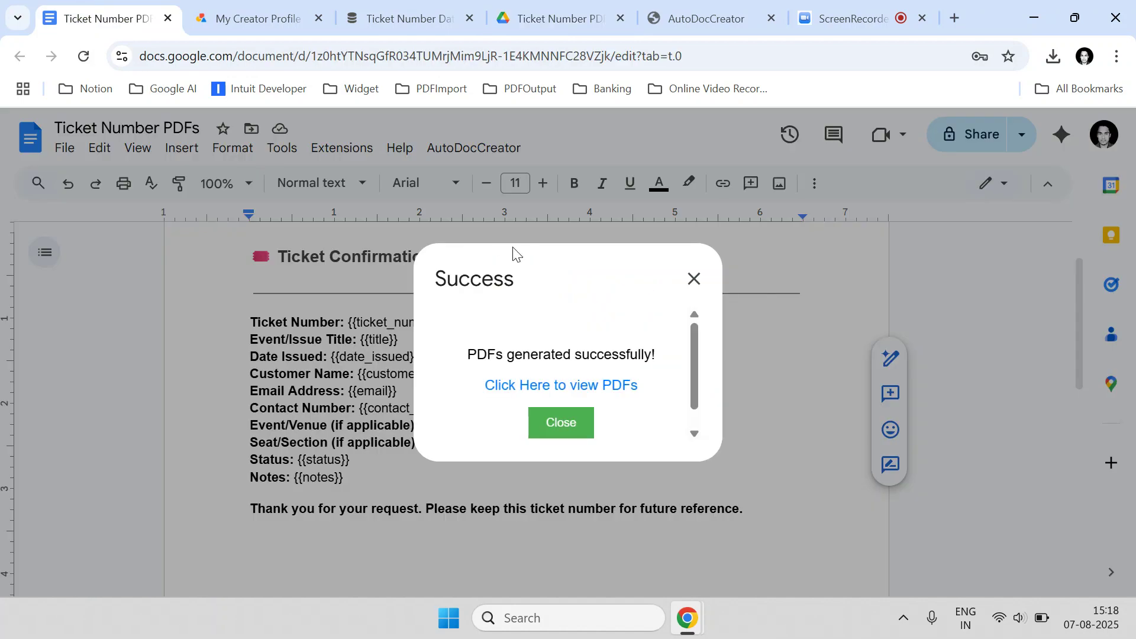
click(547, 432)
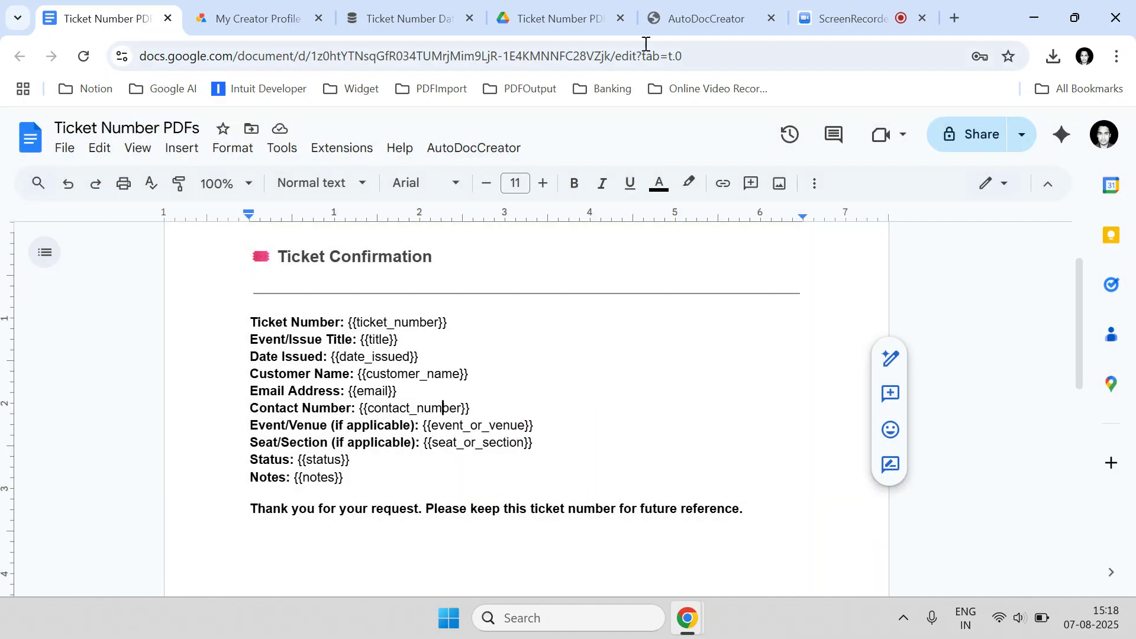
Switch to the AutoDocCreator website and look over the introduction and Apps Script requirement on its home page.
click(662, 19)
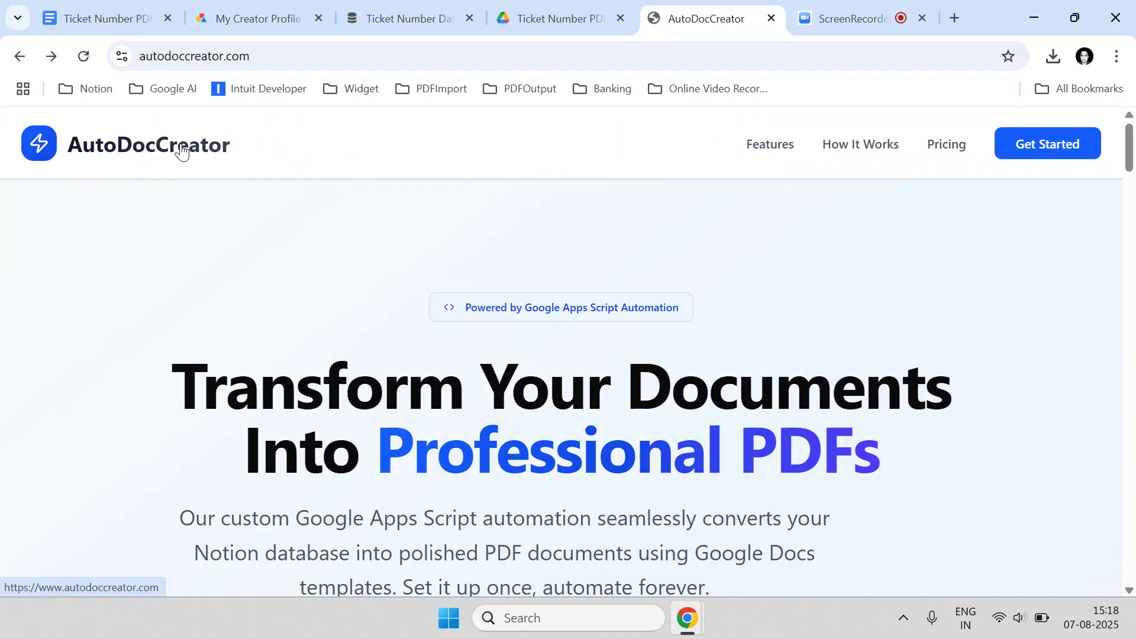
scroll(834, 385, down, 4)
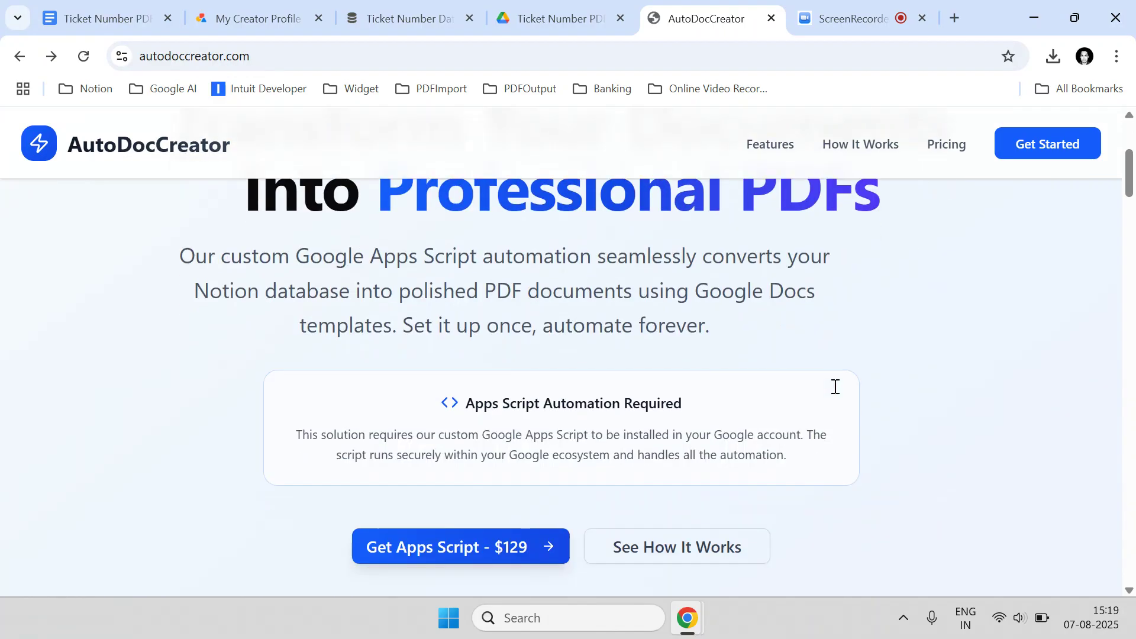
scroll(834, 385, up, 4)
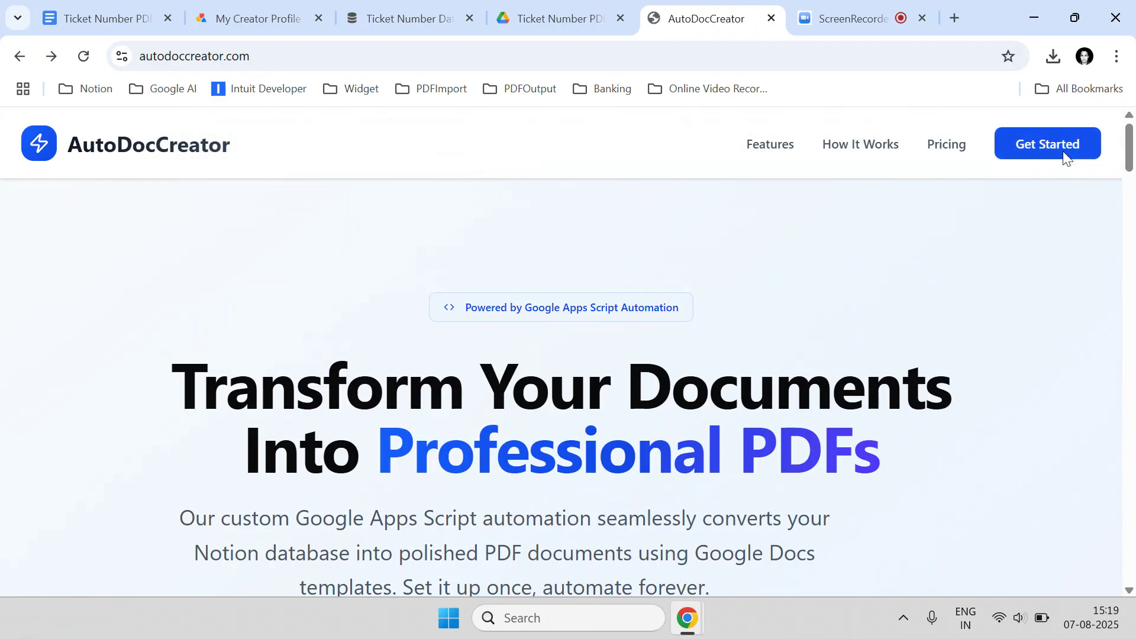
Go back to the Ticket Number PDFs template in Google Docs and review its placeholders from heading to closing line.
click(81, 18)
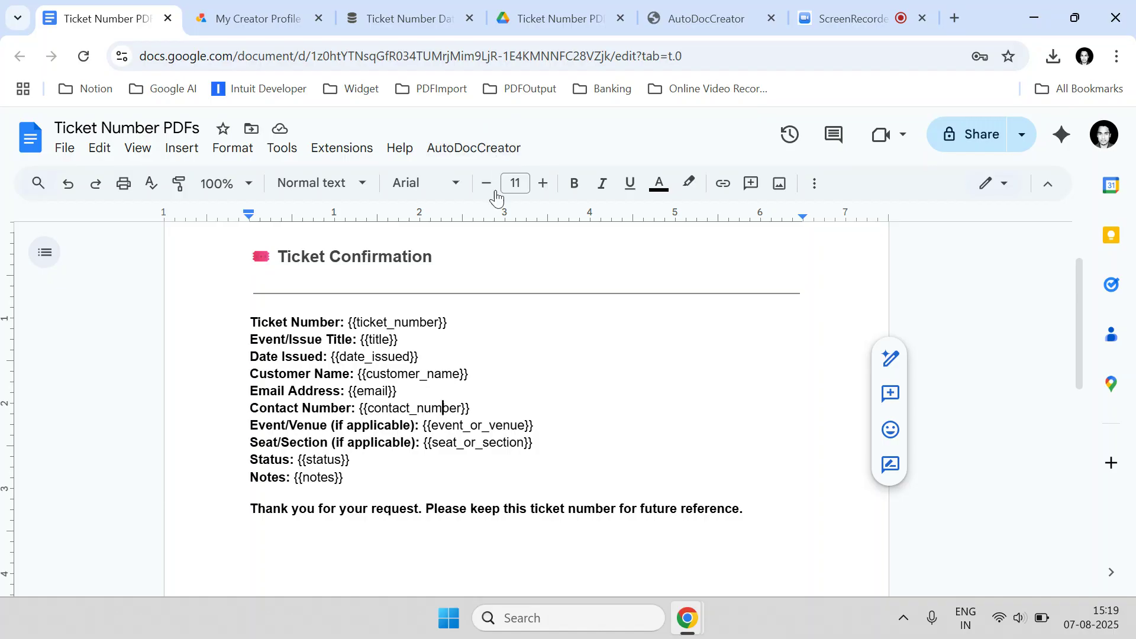
scroll(408, 473, down, 3)
scroll(422, 463, up, 5)
scroll(423, 462, down, 3)
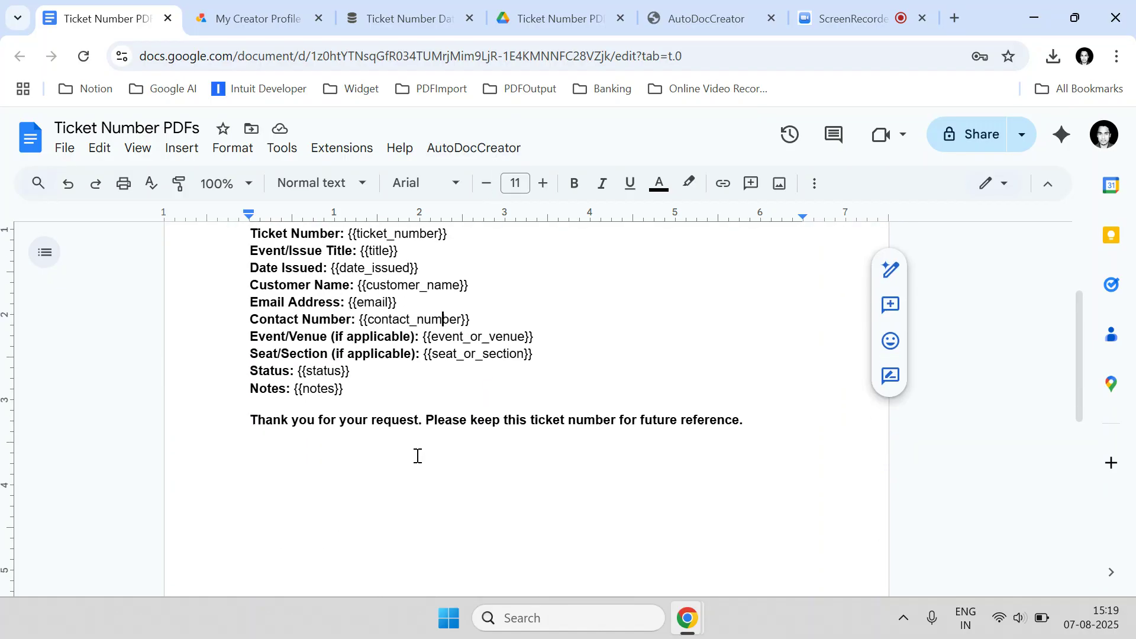
scroll(416, 456, up, 3)
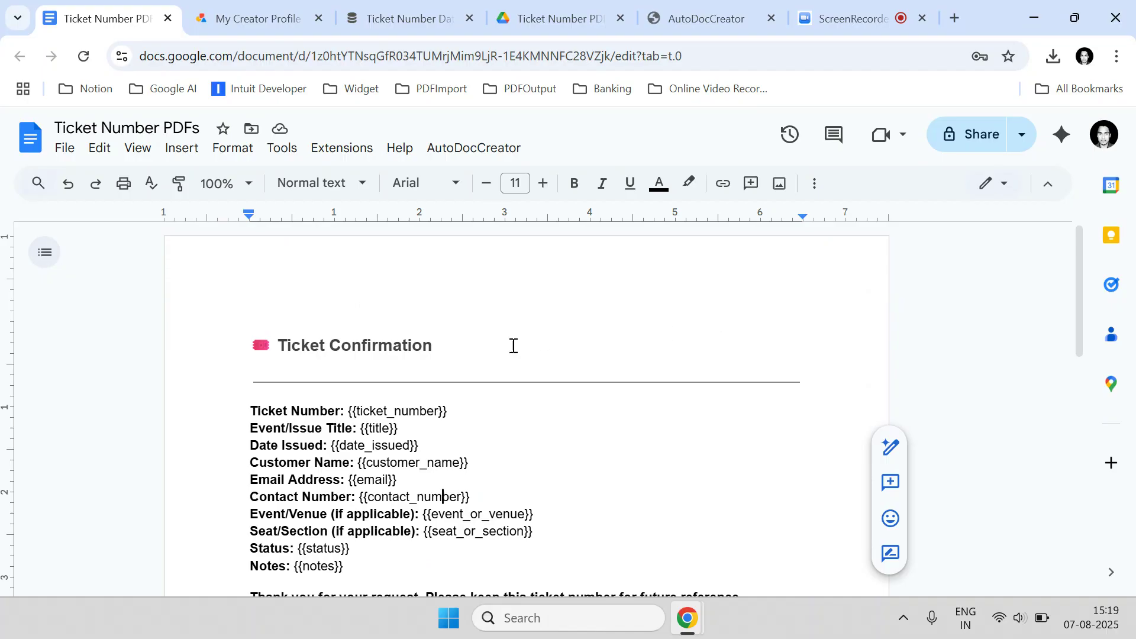